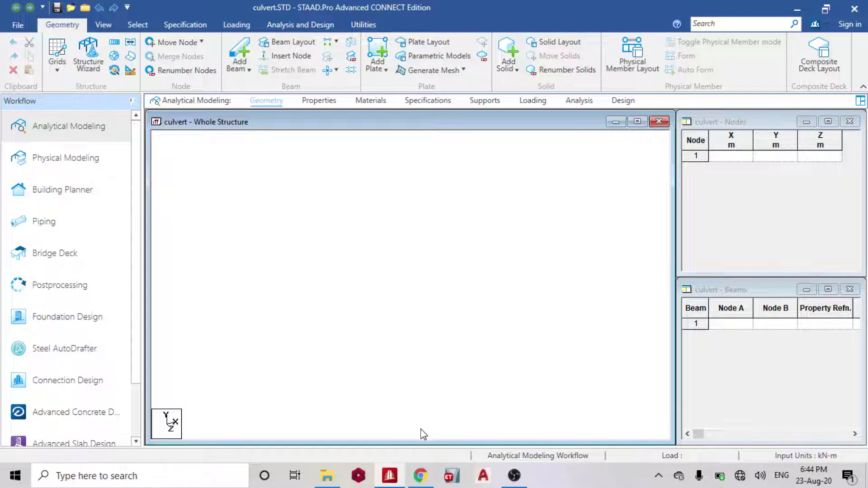
Check the two-cell box culvert reference drawing in the browser and return to the STAAD.Pro model.
left_click(421, 476)
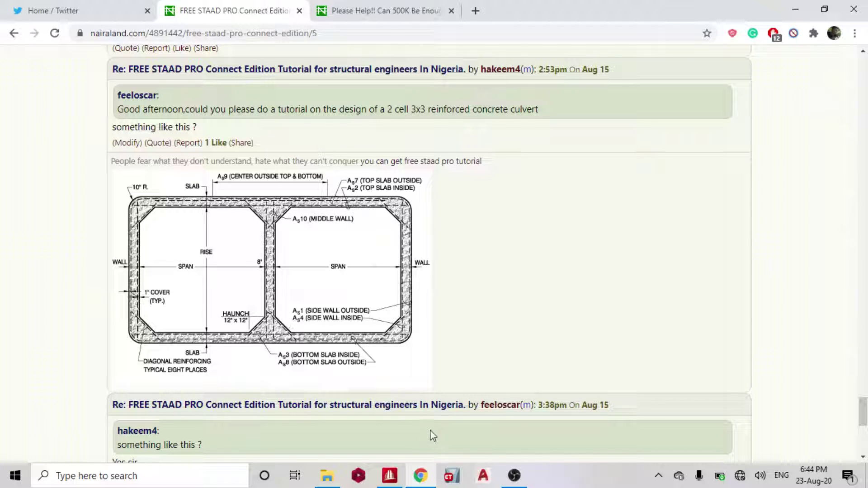
left_click(390, 475)
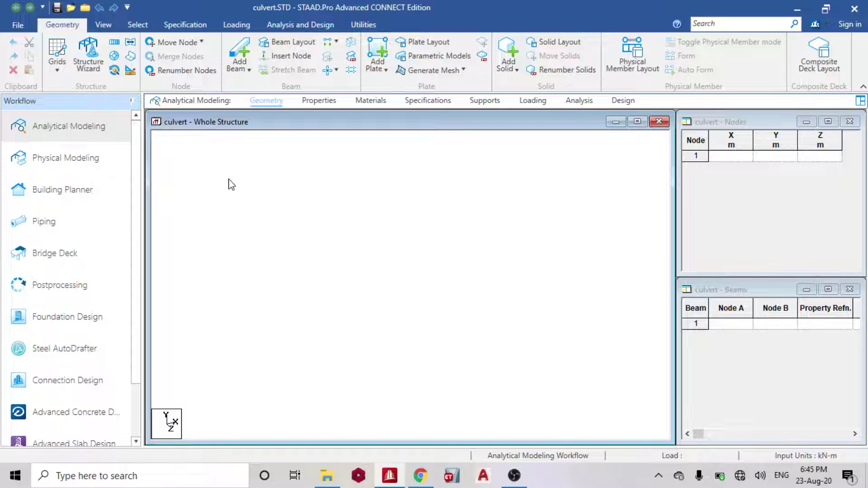
Define node 1 at the origin and node 2 at X 0, Y 3, Z 0 m.
left_click(754, 160)
type("0")
left_click(402, 243)
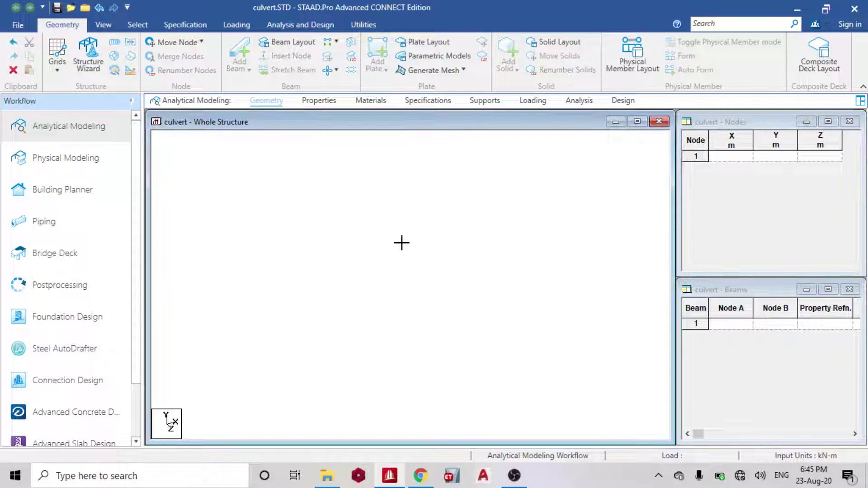
left_click(739, 158)
type("0")
left_click(775, 156)
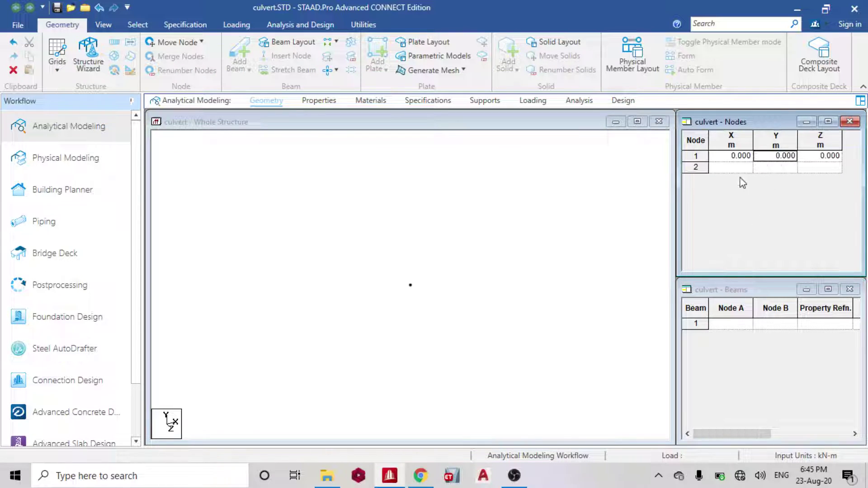
left_click(776, 168)
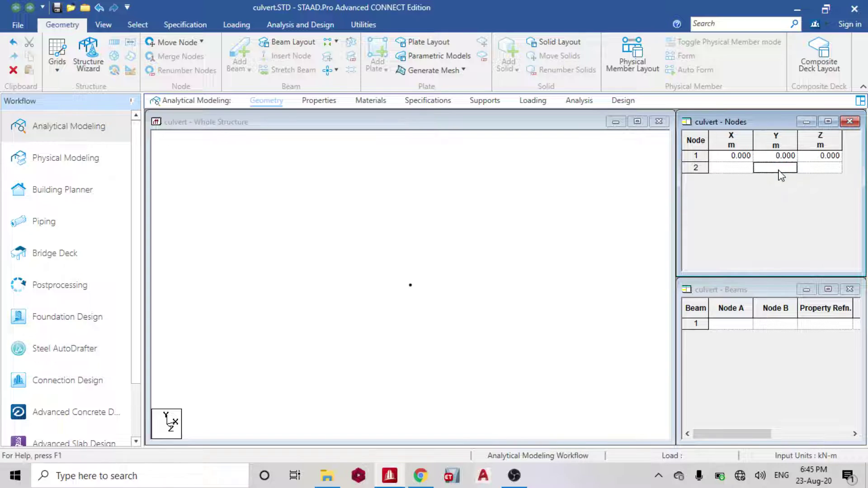
type("3")
left_click(814, 167)
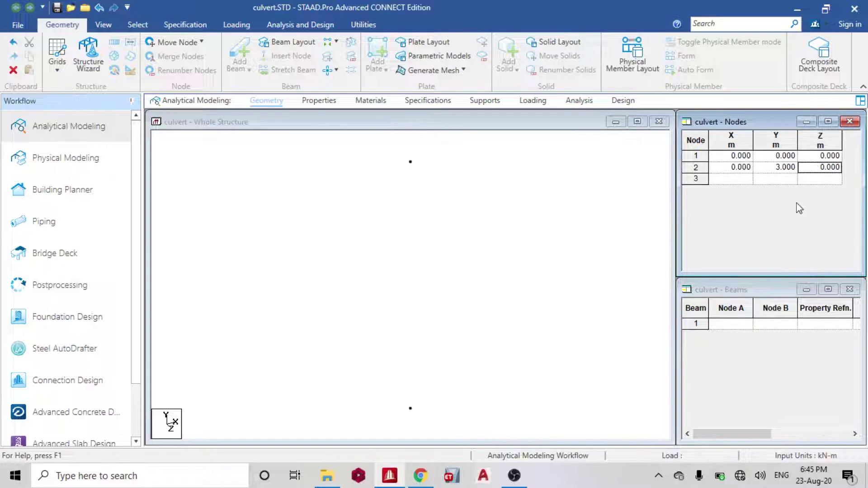
Create a vertical beam from node 1 to node 2.
left_click(725, 332)
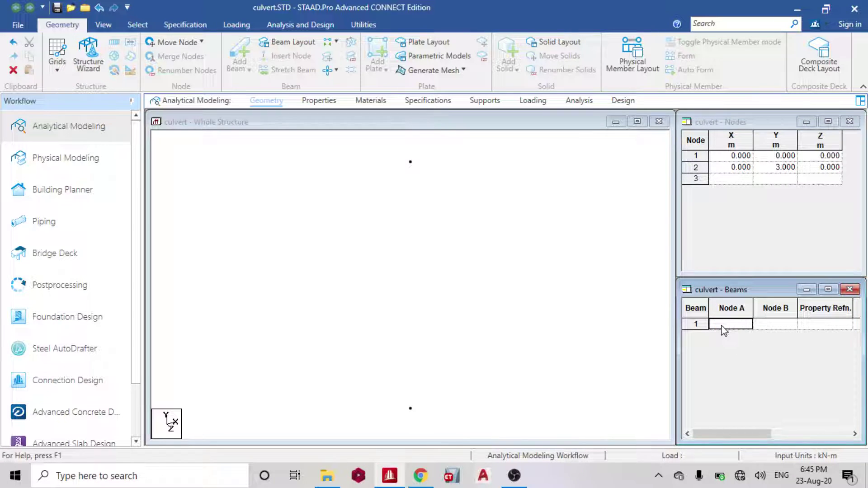
type("1")
left_click(773, 324)
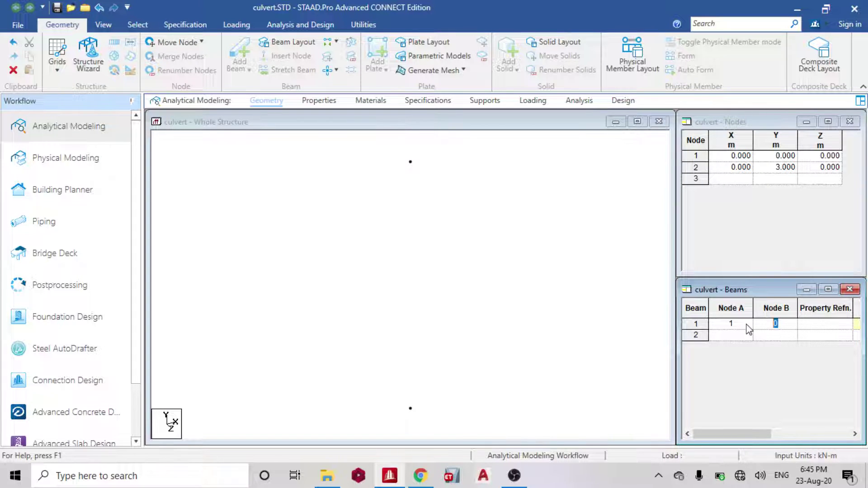
type("2")
key("Return")
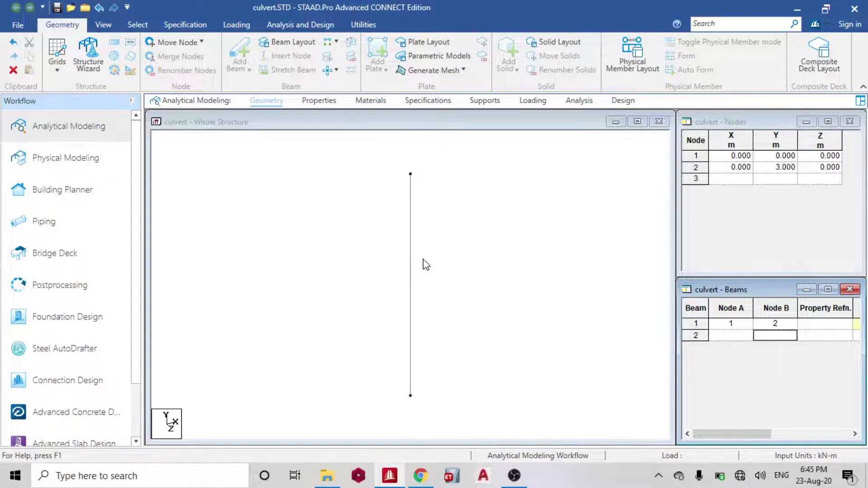
Repeat the vertical beam along X with Translational Repeat, using 2 linked steps at 3 m spacing.
left_click(415, 271)
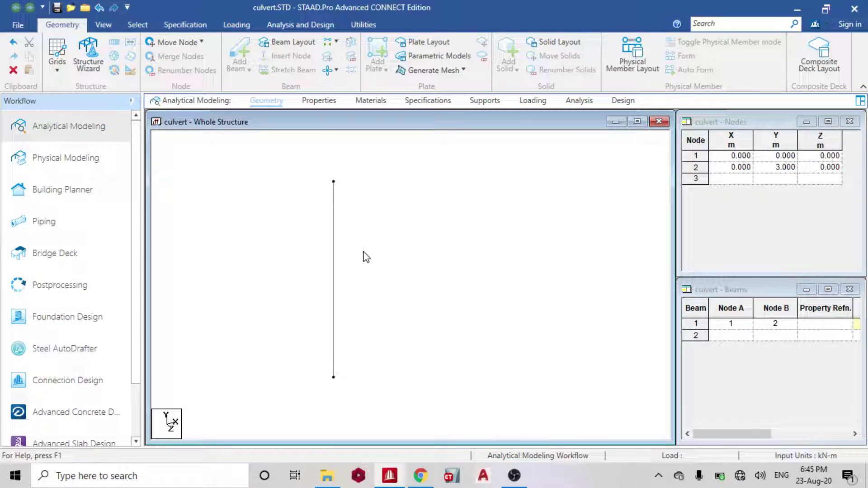
left_click(333, 252)
left_click(114, 42)
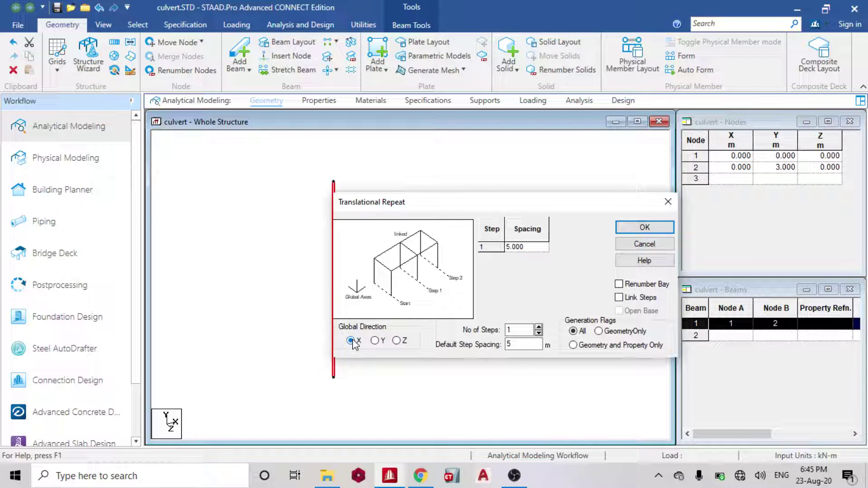
double_click(510, 344)
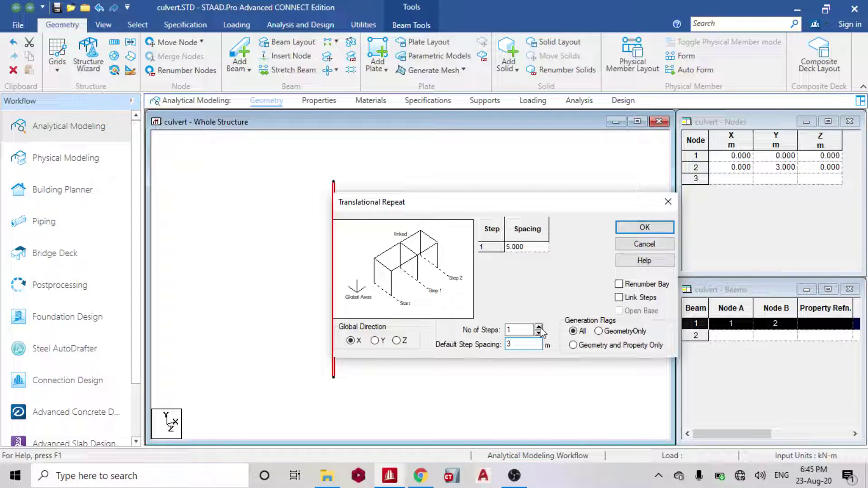
left_click(539, 328)
left_click(635, 298)
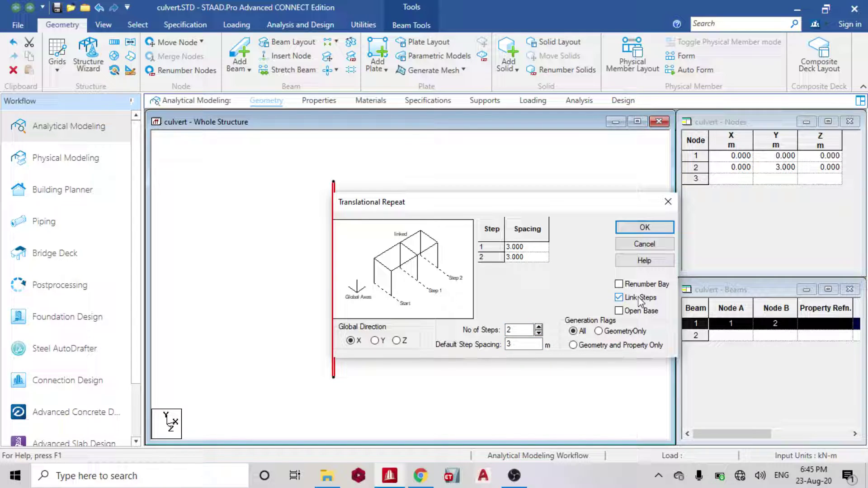
left_click(645, 229)
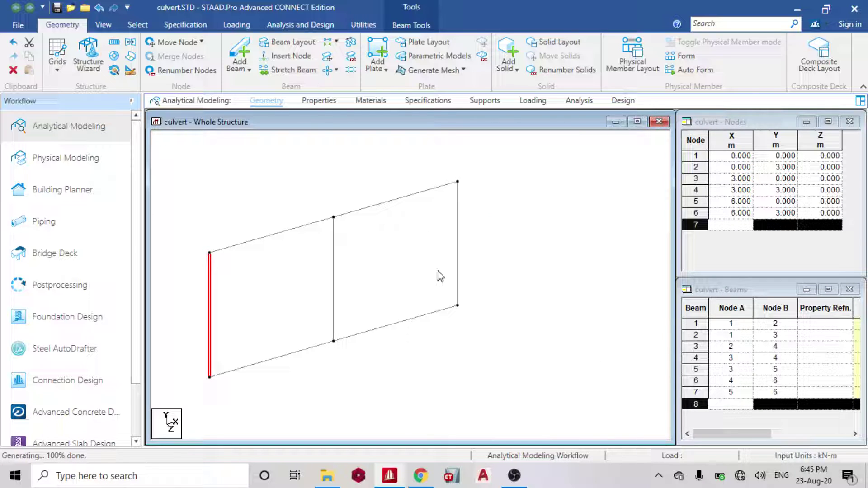
Repeat the whole two-cell frame along Z with Translational Repeat, using 1 linked step of 8 m.
scroll(441, 273, "down", 3)
left_click_drag(243, 218, 475, 355)
scroll(443, 320, "up", 3)
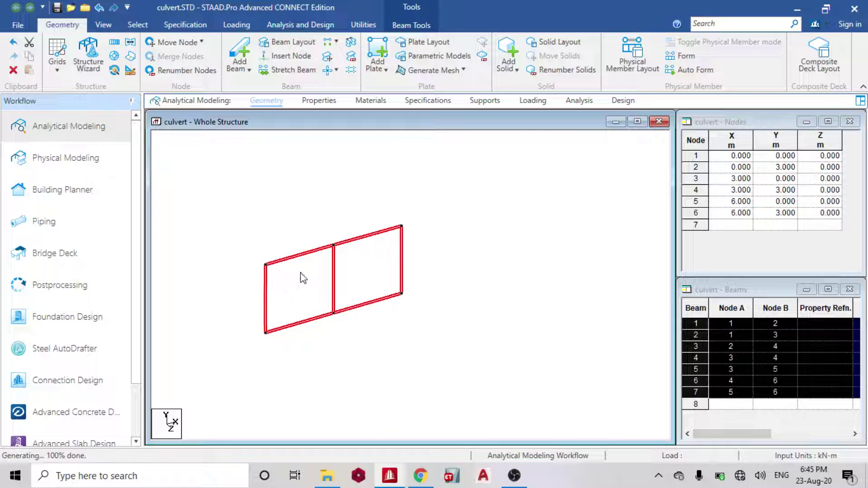
left_click(114, 42)
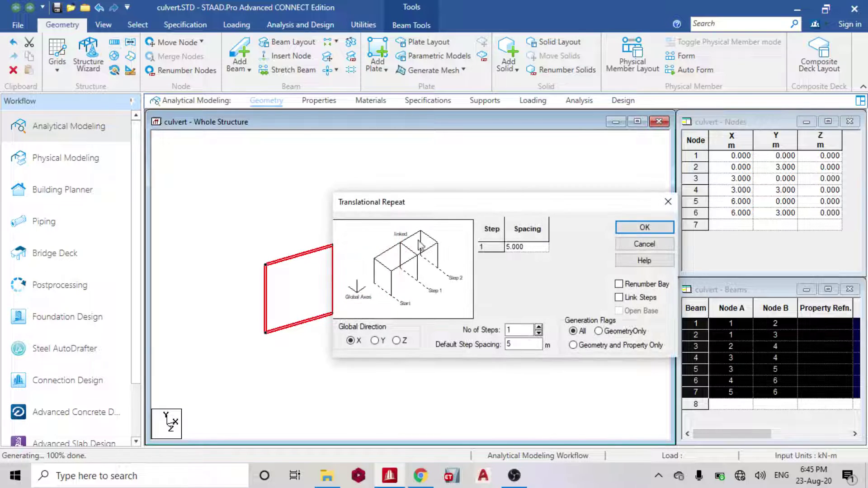
left_click(396, 340)
left_click_drag(527, 346, 459, 356)
type("8")
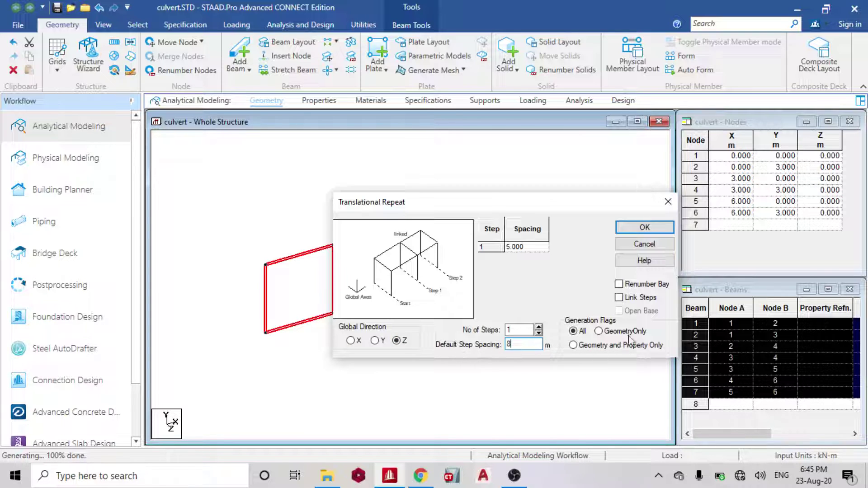
left_click(638, 297)
left_click(642, 227)
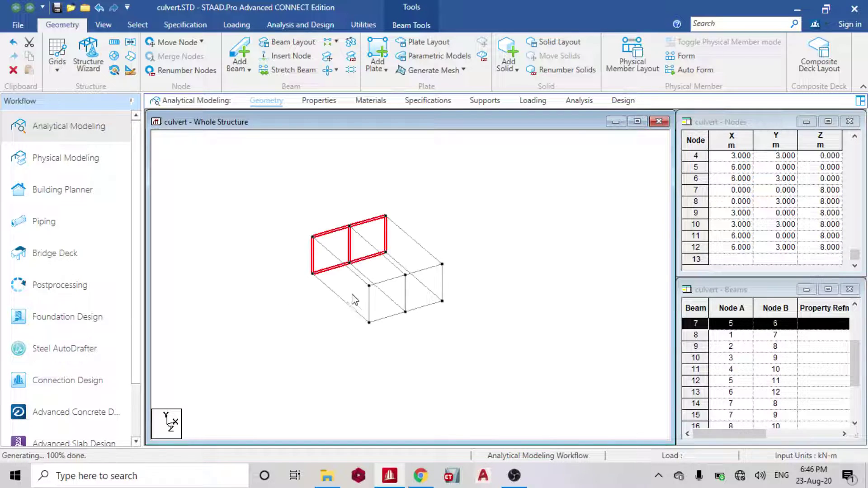
Select all beams of the culvert frame and fill every panel with infill plates.
left_click(436, 338)
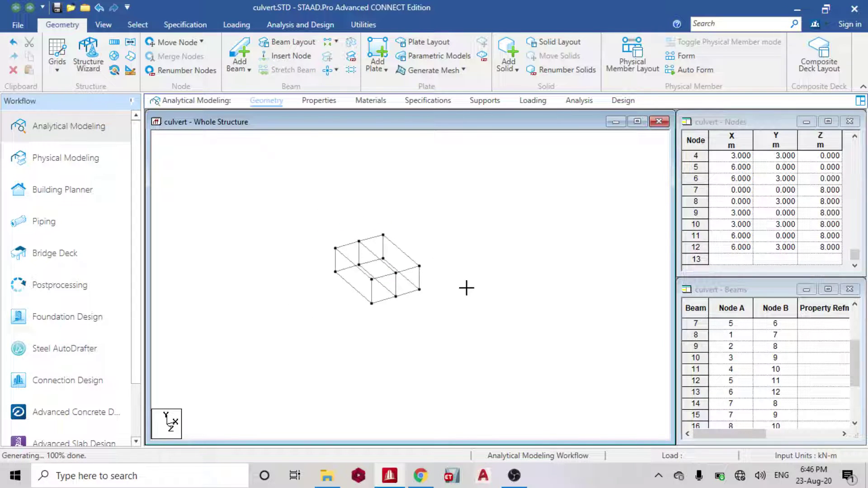
key("ctrl+a")
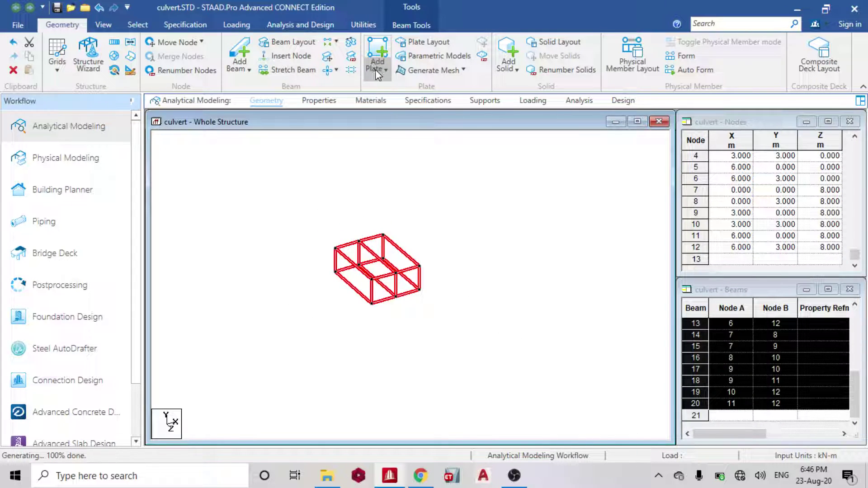
left_click(375, 70)
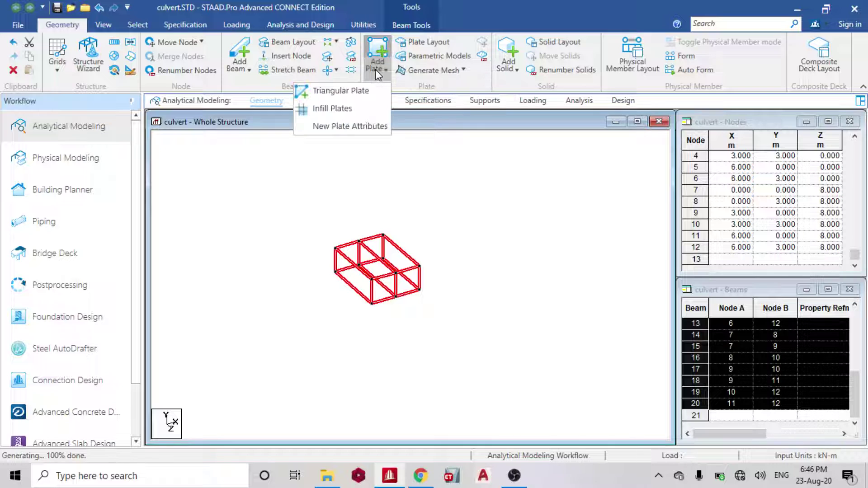
left_click(304, 113)
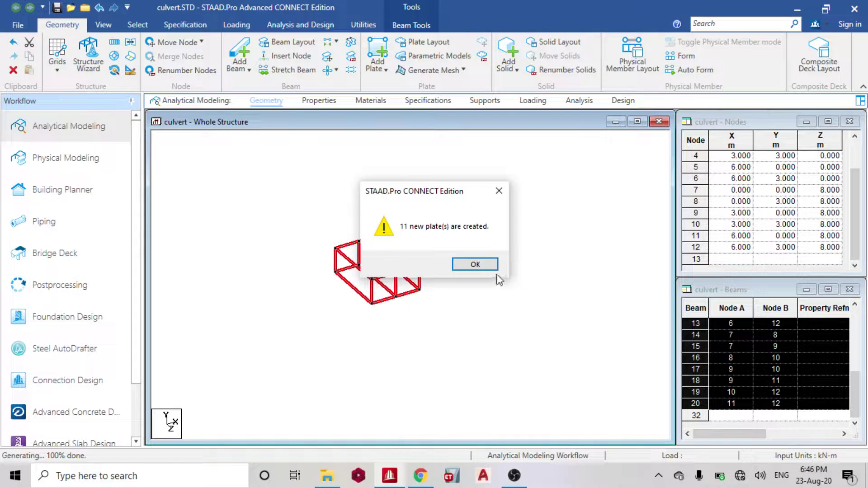
left_click(474, 265)
left_click(480, 264)
Inspect the plated culvert from several angles in the 3D rendered view and close the rendering.
right_click(385, 182)
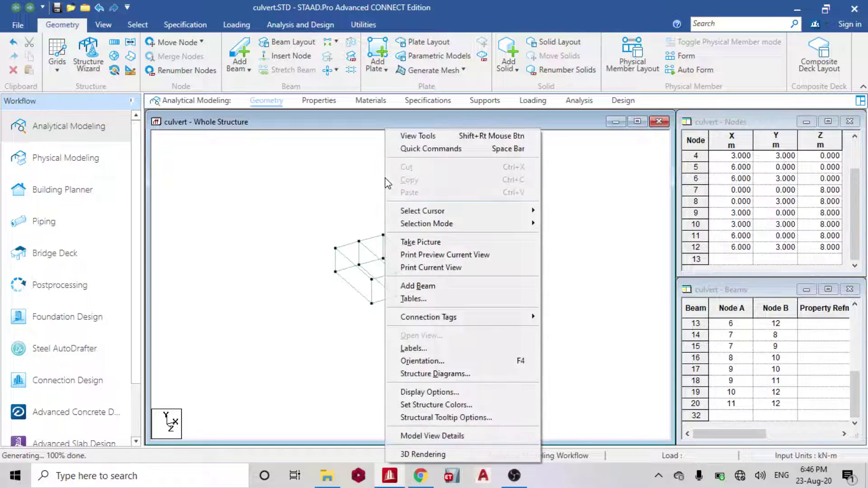
left_click(472, 453)
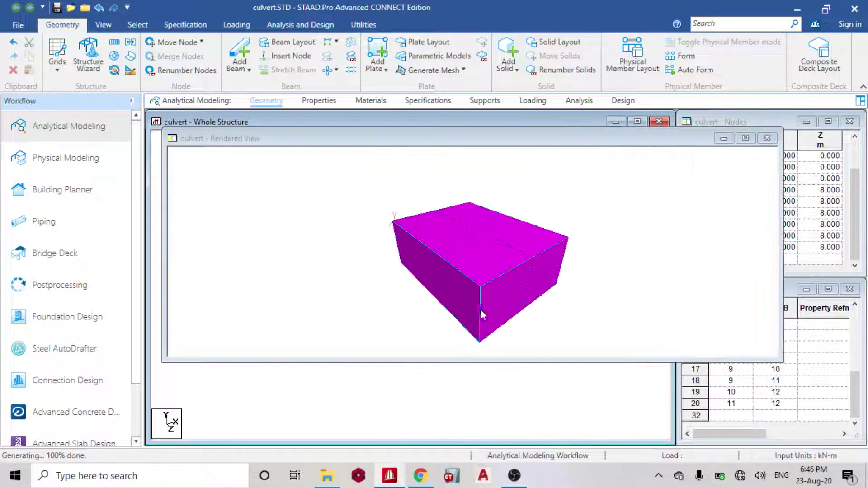
left_click_drag(517, 315, 537, 255)
left_click_drag(424, 314, 445, 269)
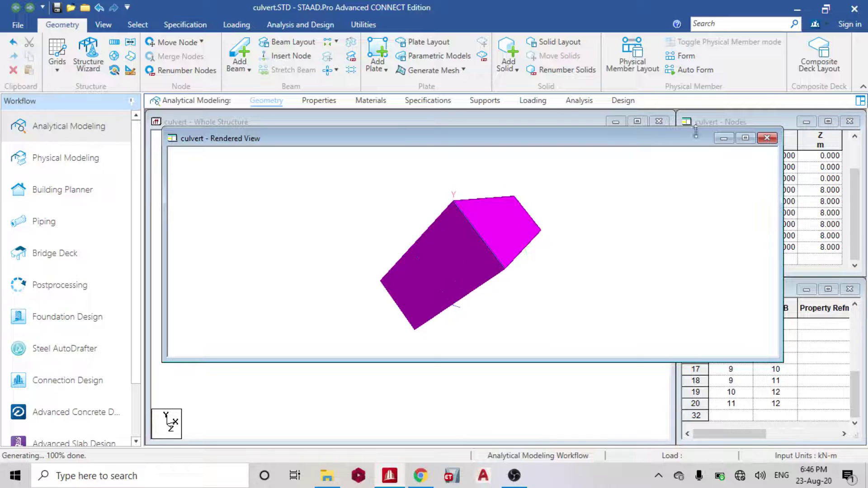
left_click(767, 138)
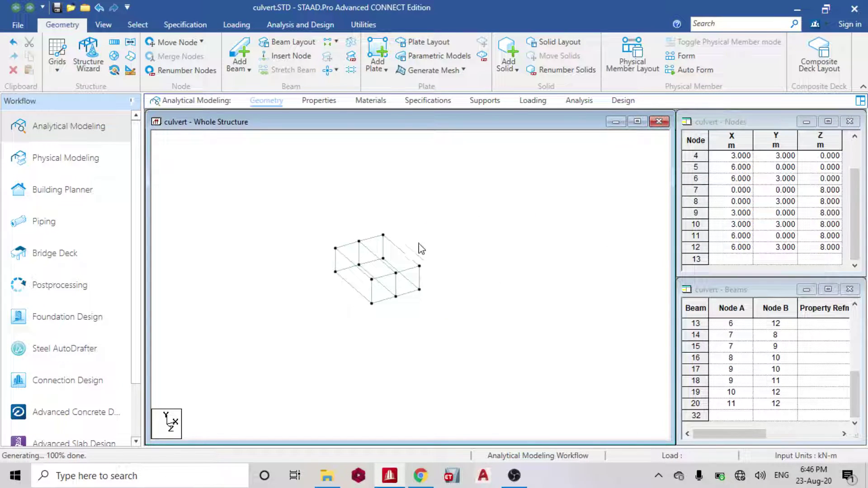
Delete all beams of the culvert, keeping only the plates.
left_click_drag(348, 219, 535, 359)
scroll(398, 258, "up", 3)
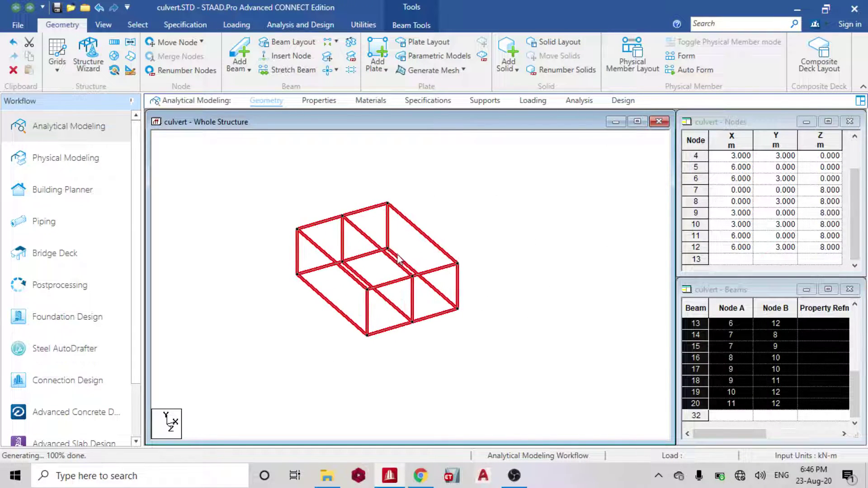
key("Delete")
left_click(470, 266)
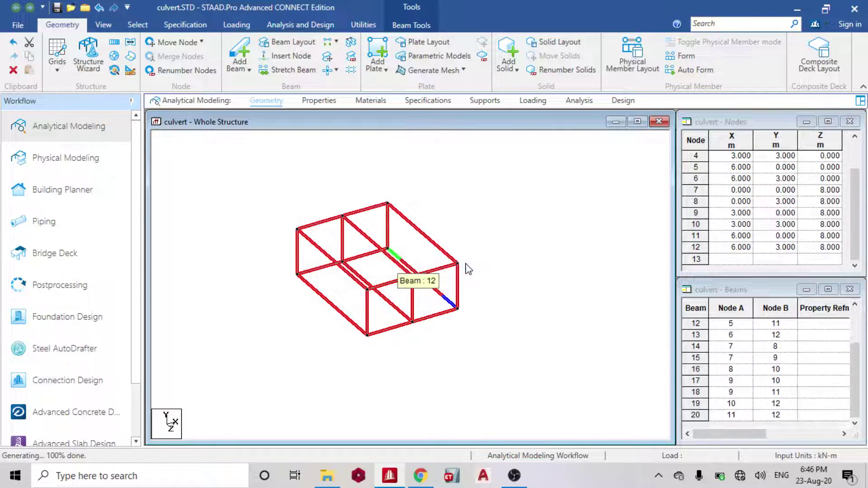
Switch to the plates cursor and check the geometry details of the end plate between nodes 9, 10, 11 and 12.
middle_click_drag(354, 286, 413, 283)
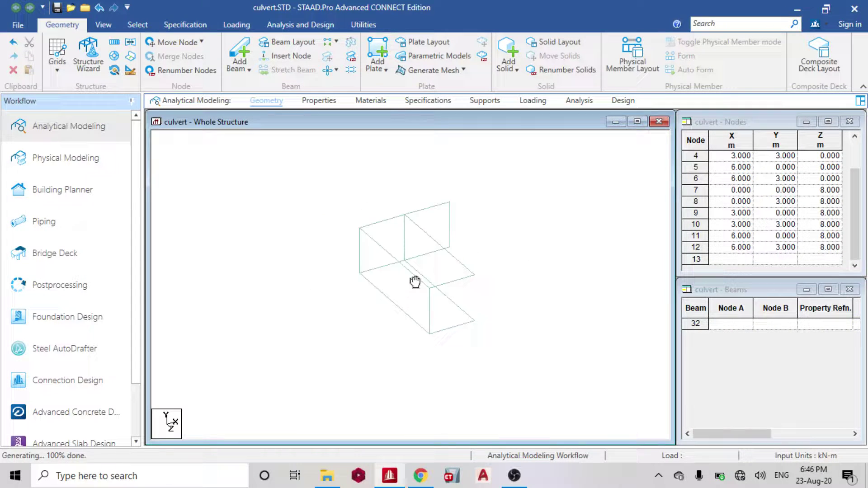
right_click(306, 167)
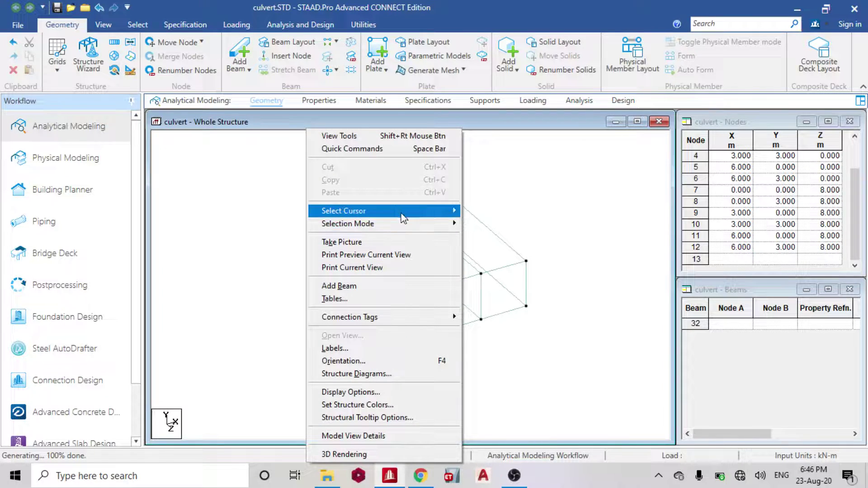
mouse_move(402, 211)
left_click(513, 236)
left_click(465, 309)
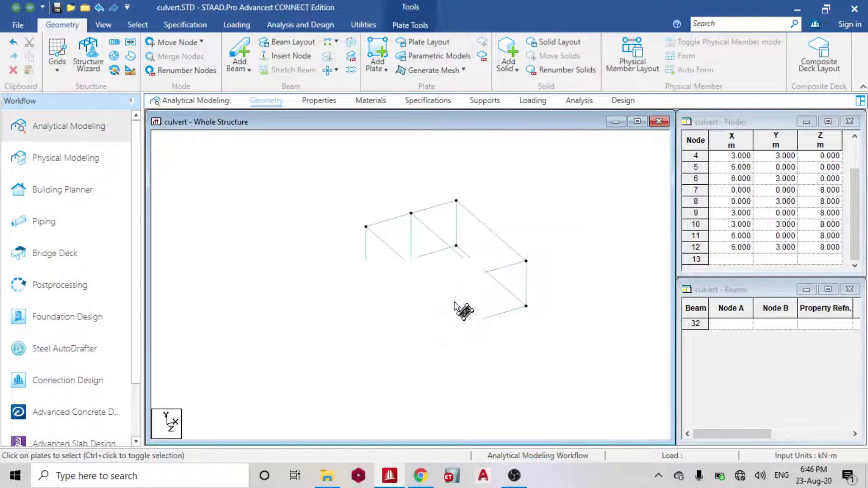
double_click(509, 305)
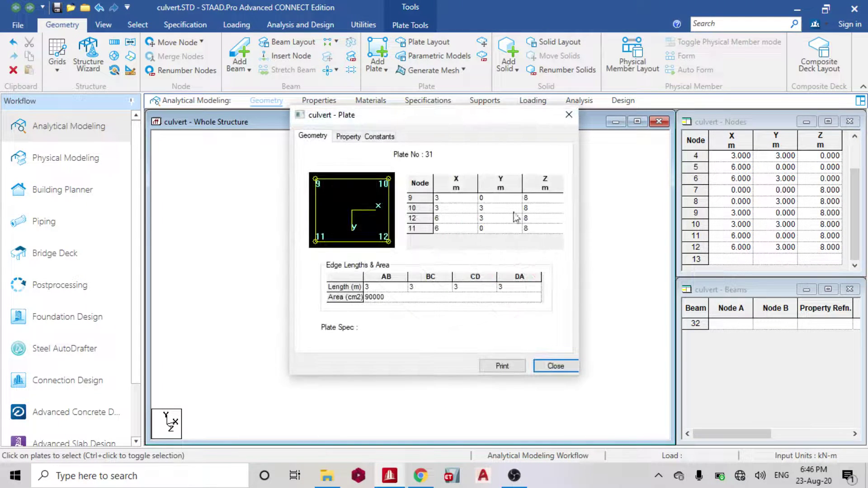
left_click(569, 115)
left_click(217, 201)
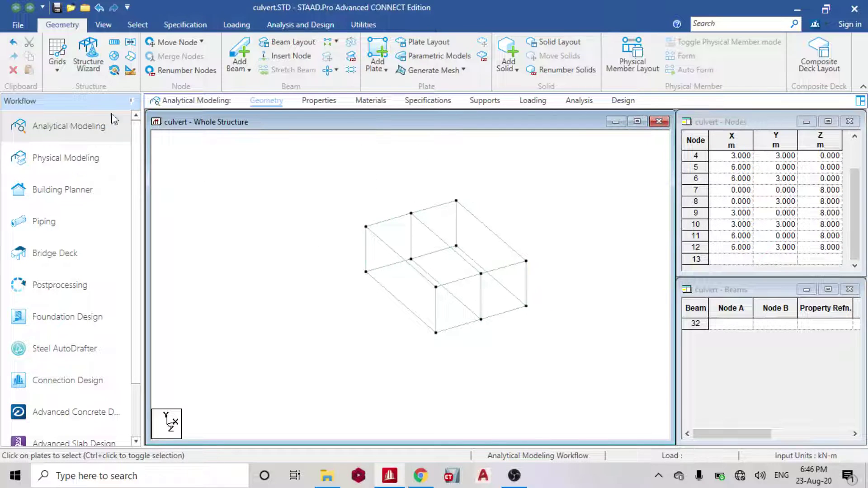
Delete the four plates closing off both open ends of the two-cell culvert, selecting them in a side elevation view.
left_click(103, 24)
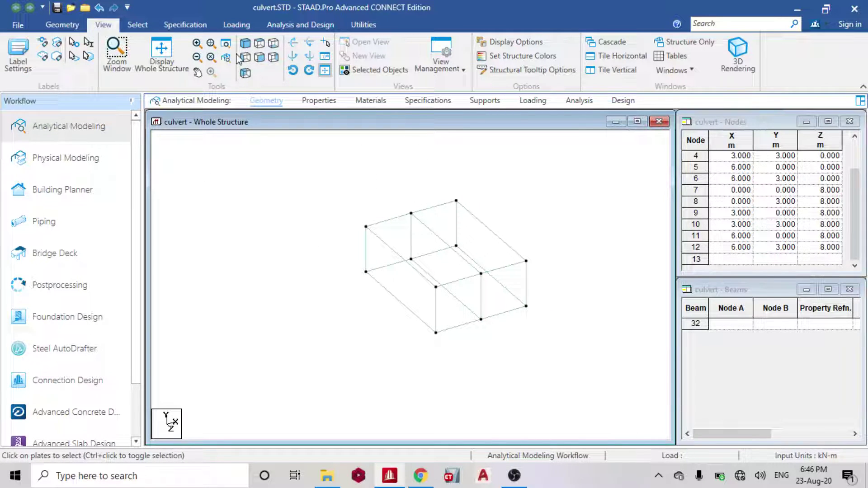
left_click(245, 58)
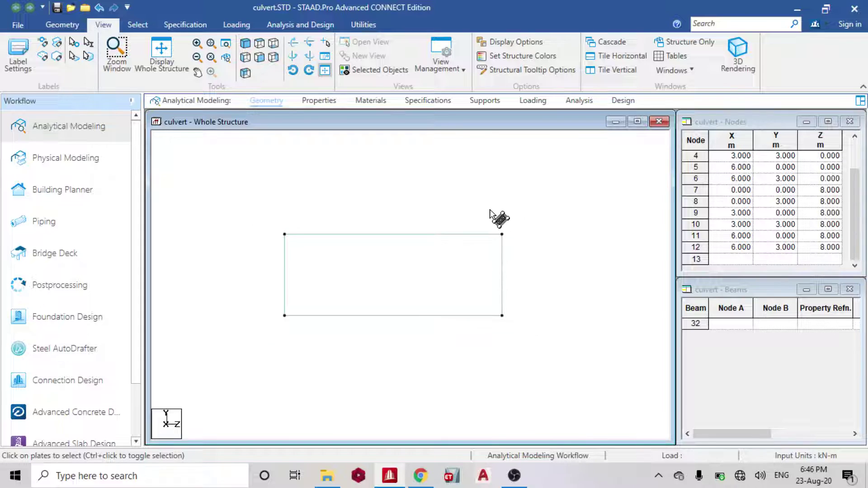
left_click_drag(486, 209, 523, 336)
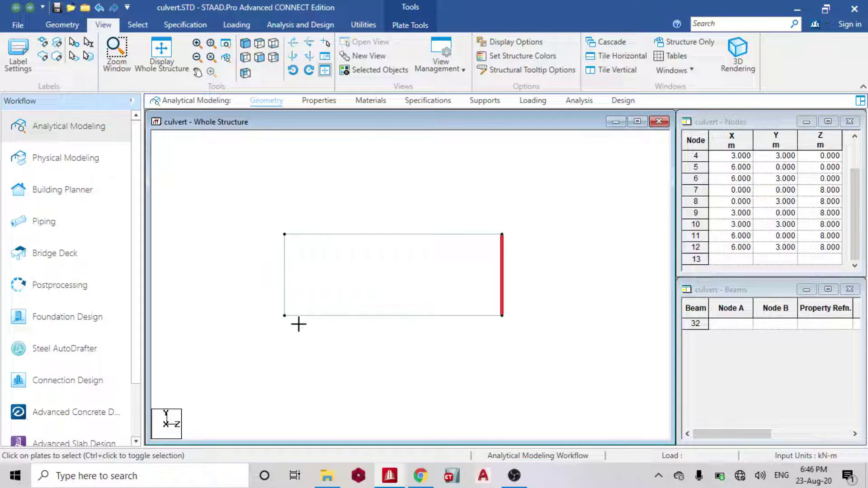
left_click_drag(310, 361, 311, 362, "ctrl")
key("Delete")
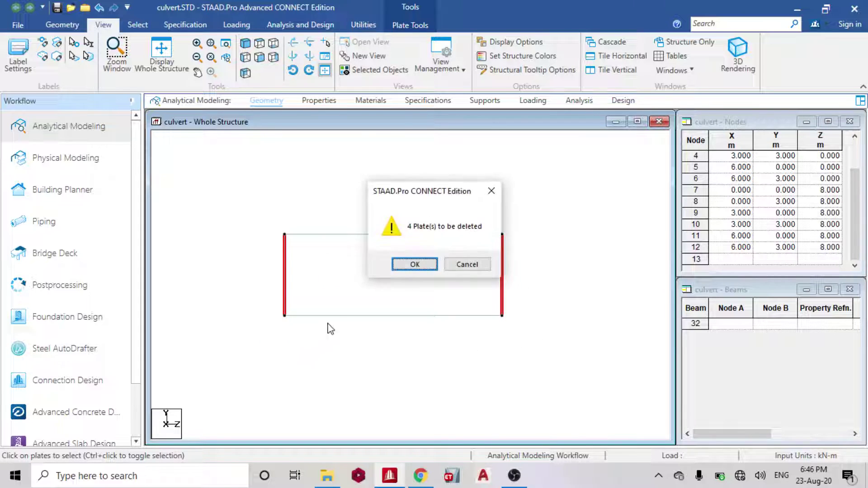
left_click(404, 266)
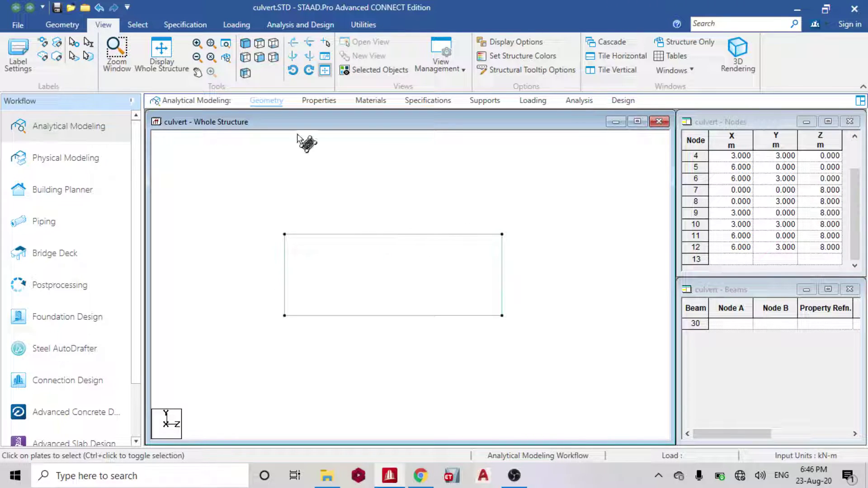
Check the open-ended culvert in the 3D rendered view, close the rendering and return the model to the isometric view.
left_click(738, 54)
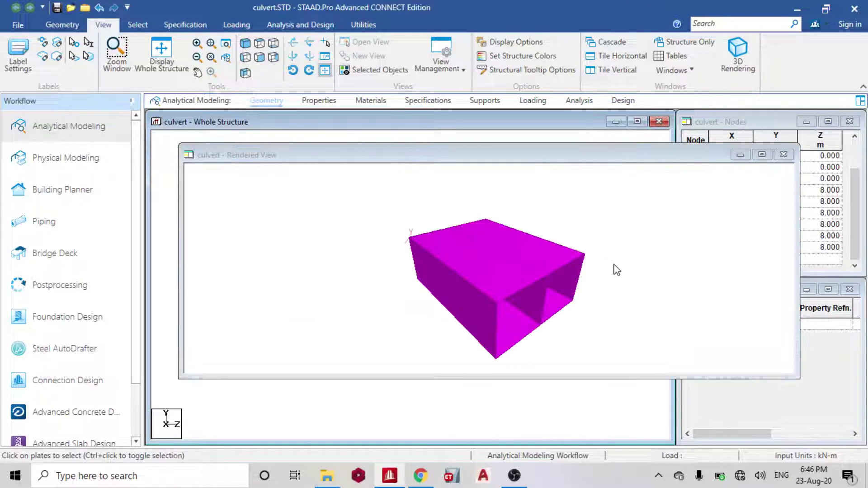
left_click_drag(616, 268, 809, 127)
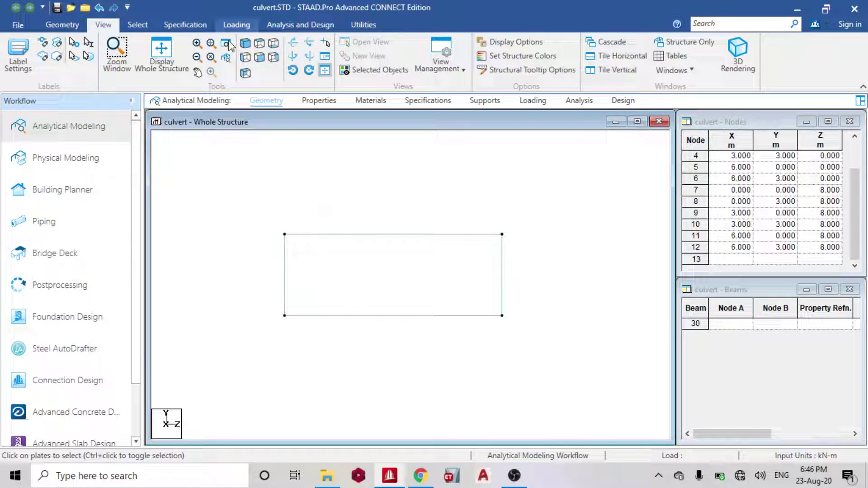
left_click(249, 45)
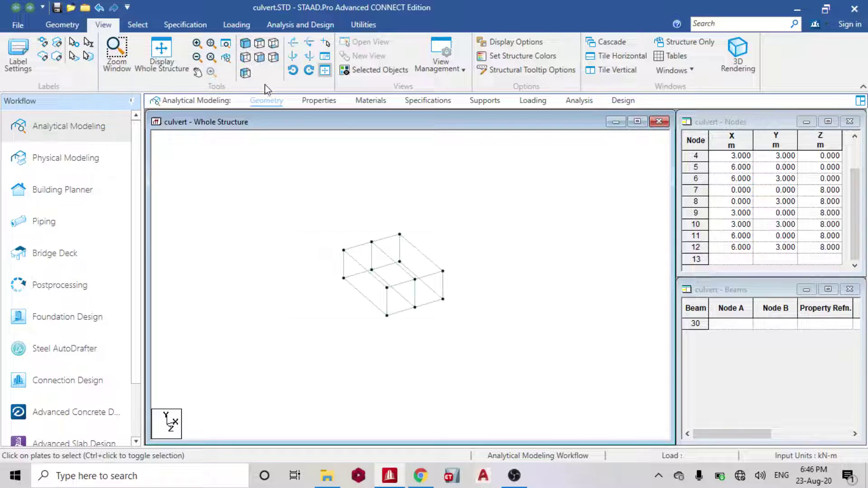
Select all culvert plates and set up a plate mesh with bias 1 and 5 divisions on sides AB, BC, CD/CA and DA.
left_click_drag(273, 199, 568, 374)
right_click(492, 220)
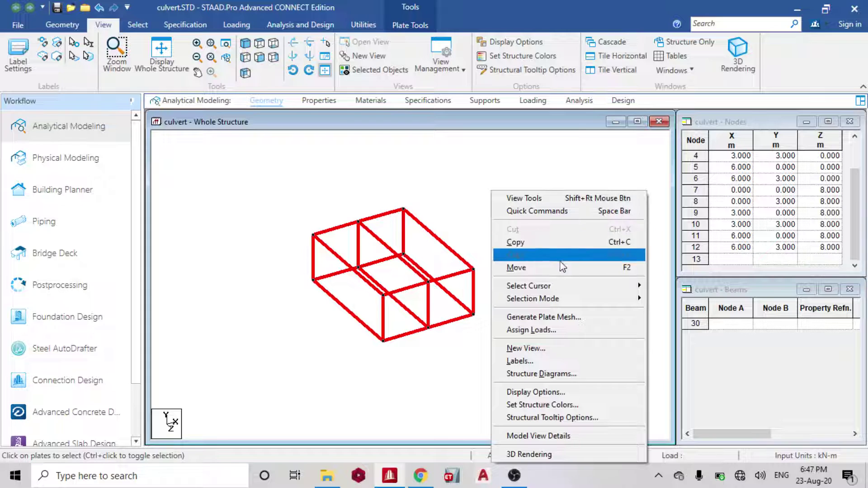
left_click(571, 318)
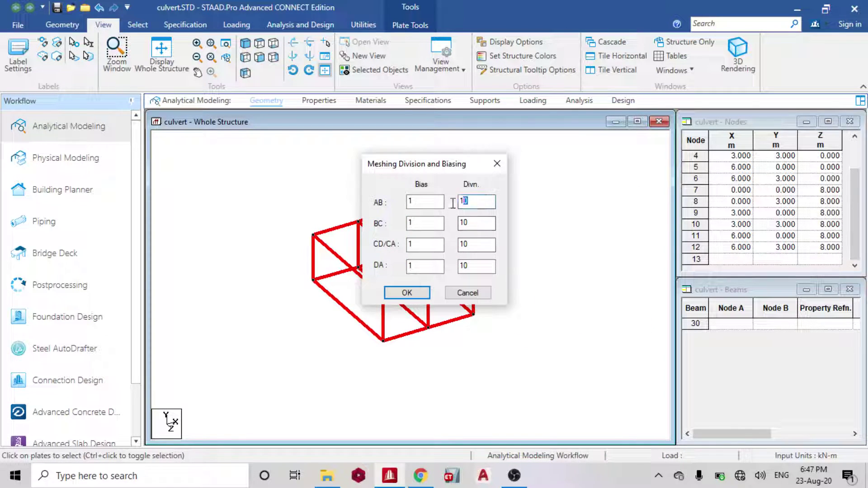
left_click(434, 203)
type("5")
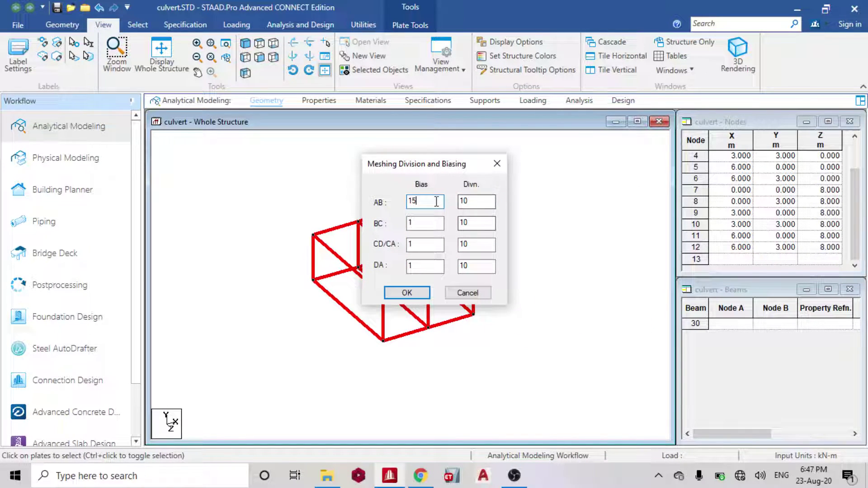
left_click_drag(435, 203, 374, 207)
type("1")
key("Tab")
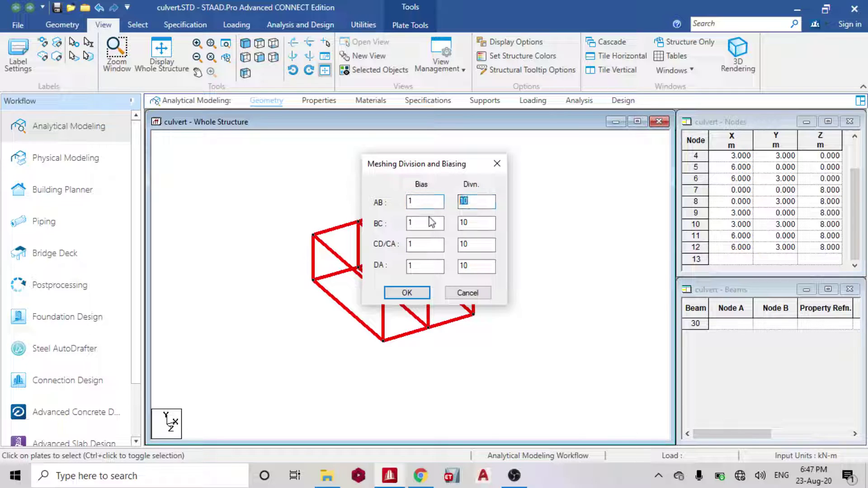
type("5")
key("Tab")
key("Tab")
type("5")
key("Tab")
key("Tab")
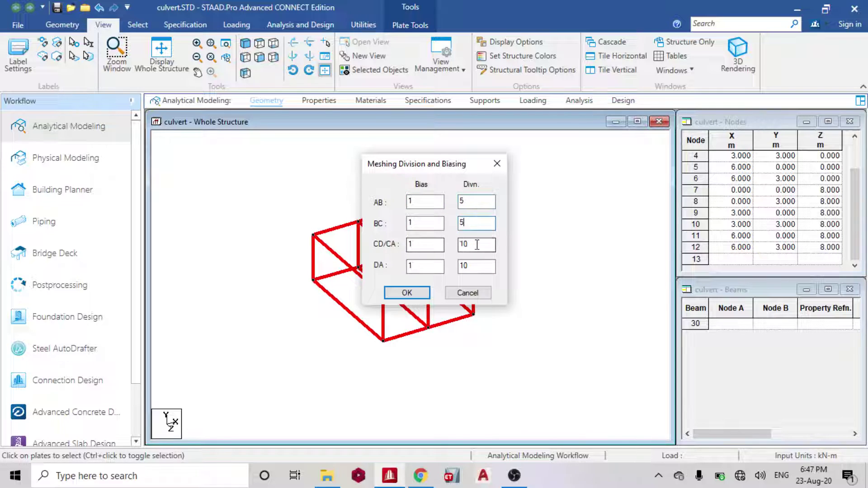
type("5")
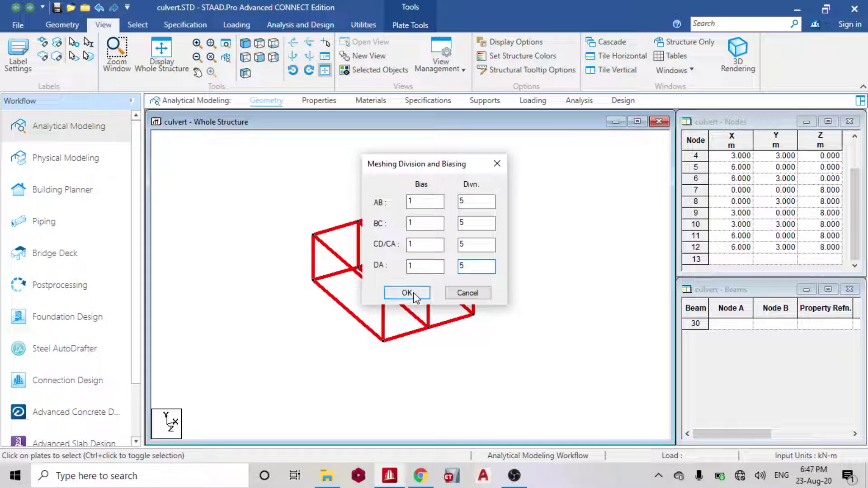
Generate the mesh for all selected plates using quadrilateral meshing.
left_click(409, 293)
left_click(407, 245)
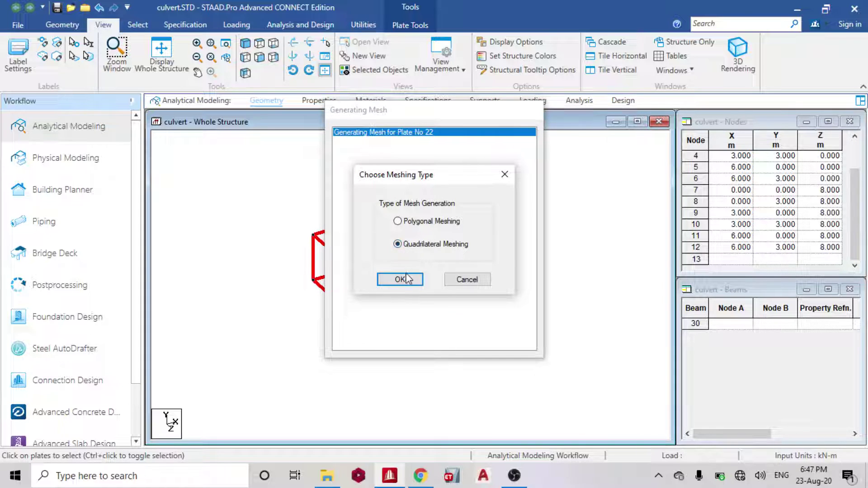
left_click(400, 279)
key("alt+Tab")
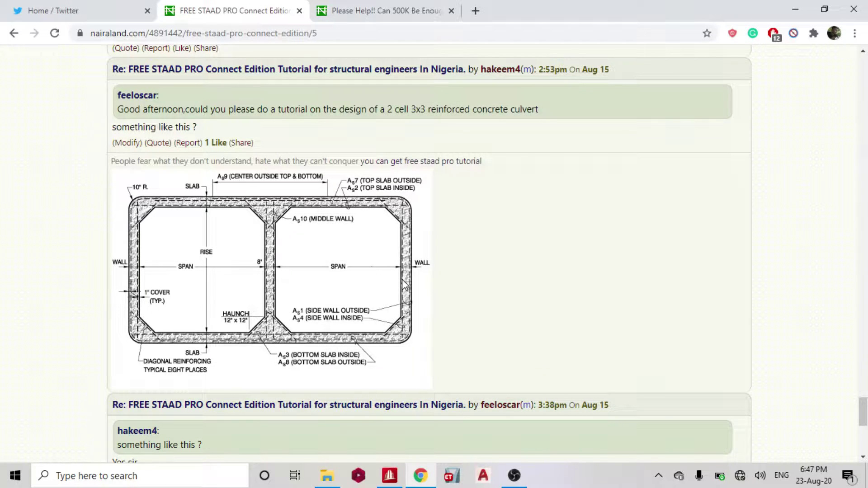
key("alt+Tab")
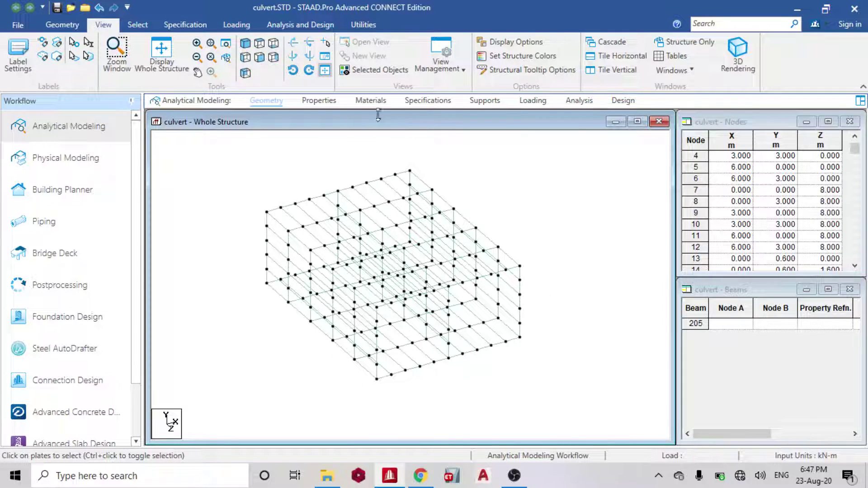
Define a plate thickness of 0.3 m in CONCRETE and assign it to all plates of the culvert.
left_click(325, 100)
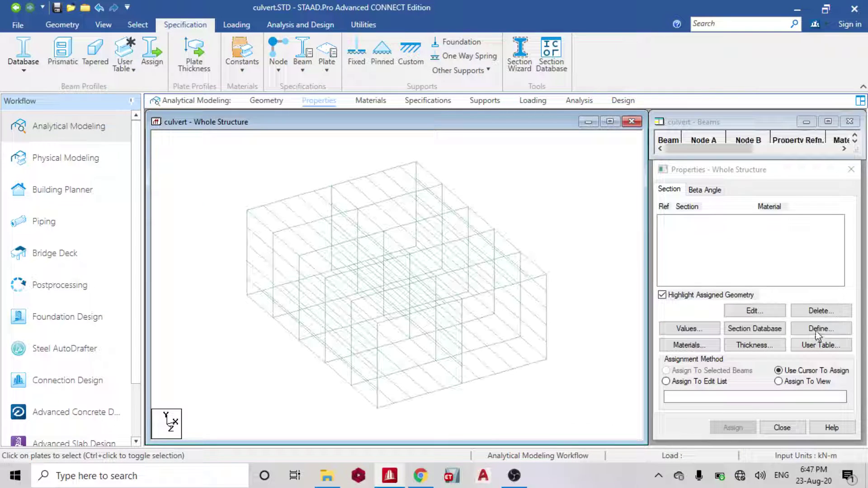
left_click(755, 346)
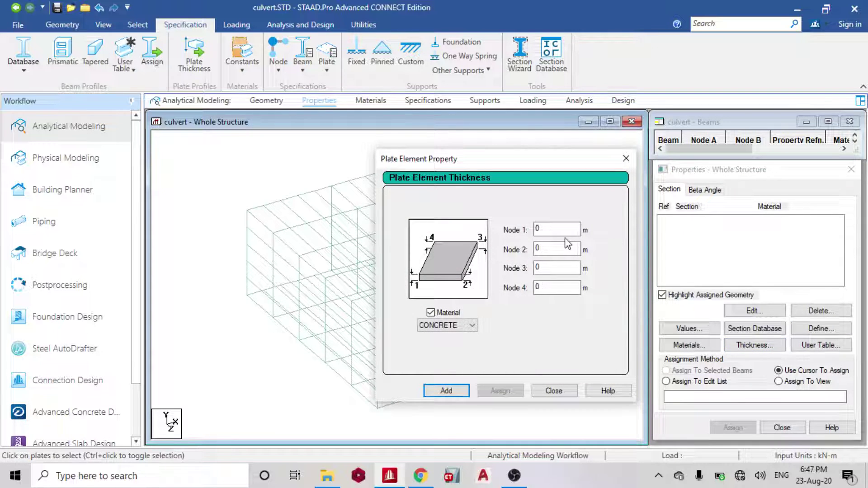
left_click(566, 232)
type(".")
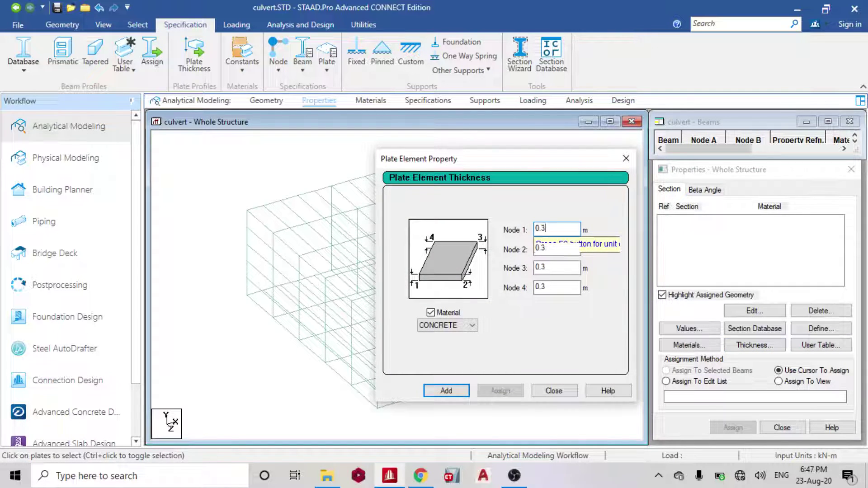
type("3")
left_click(446, 390)
left_click(553, 390)
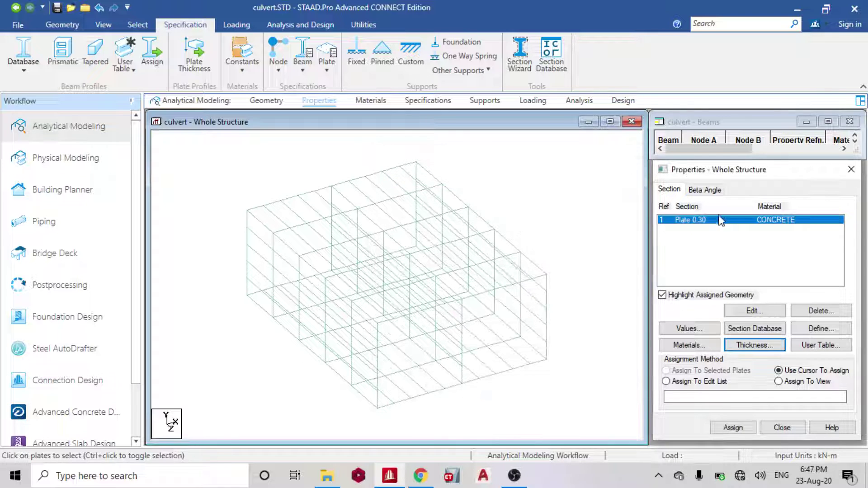
left_click(737, 429)
left_click(774, 335)
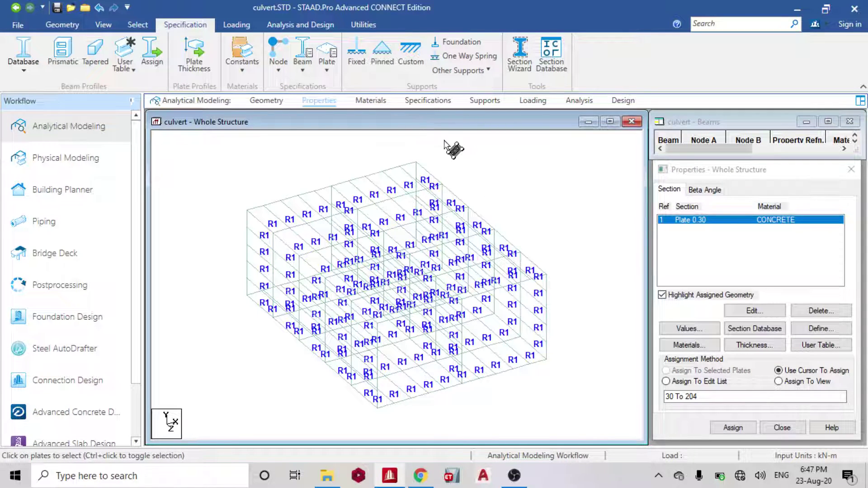
Inspect the culvert with its assigned wall and slab thickness in an enlarged 3D rendered view.
right_click(458, 142)
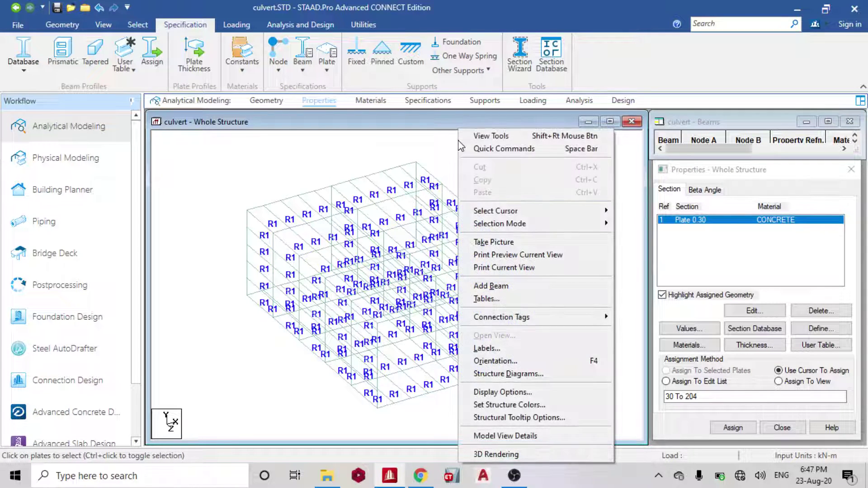
left_click(501, 455)
left_click_drag(456, 186, 390, 115)
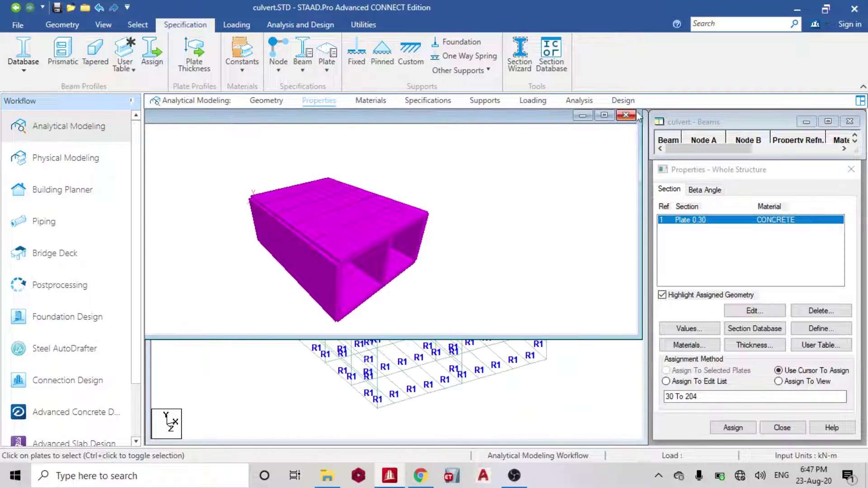
left_click(603, 116)
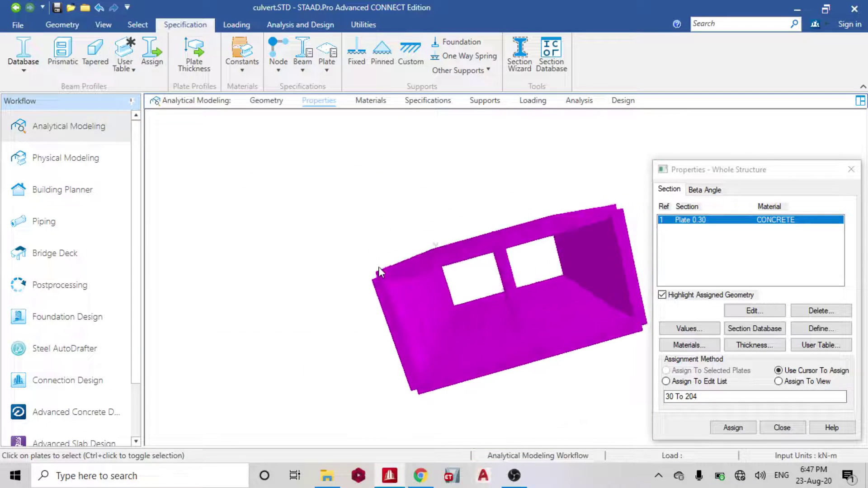
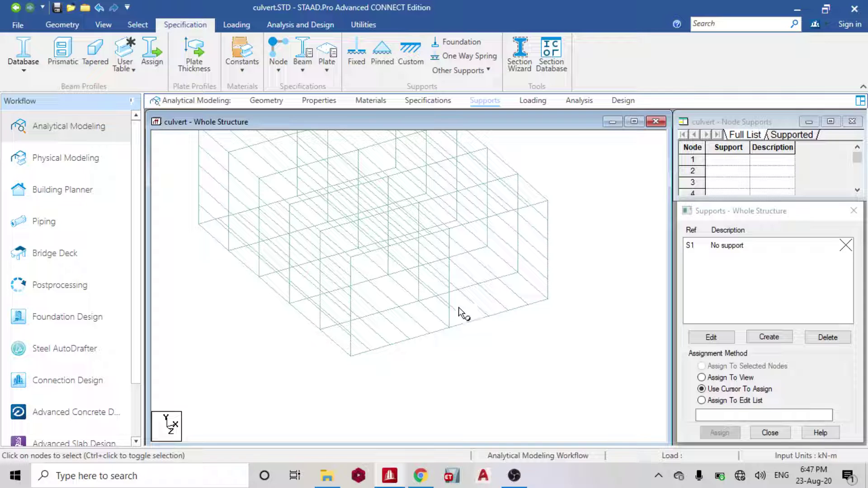
Create a Plate Mat foundation support acting in the Y direction with the Compression Only spring option.
middle_click_drag(273, 197, 333, 267)
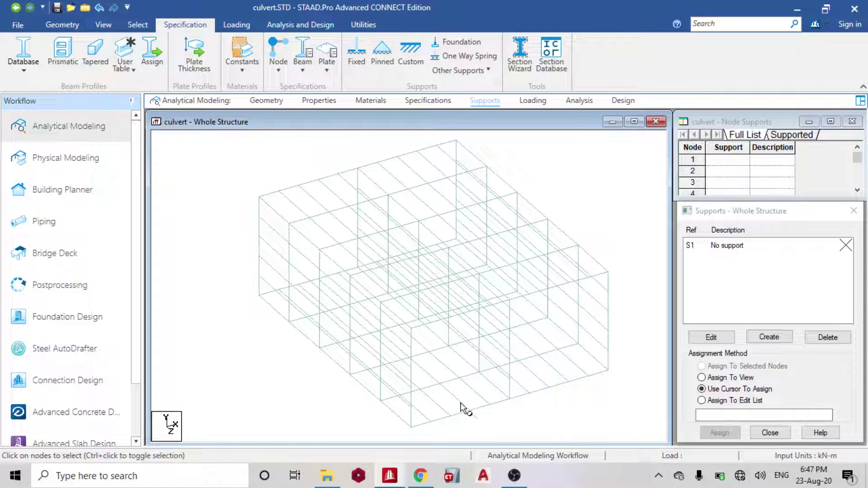
middle_click_drag(582, 261, 579, 338)
left_click(768, 337)
left_click(646, 174)
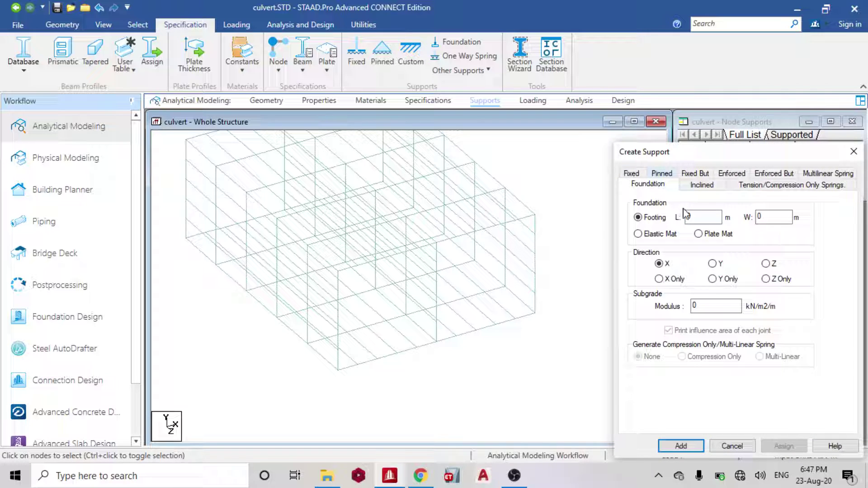
left_click(698, 234)
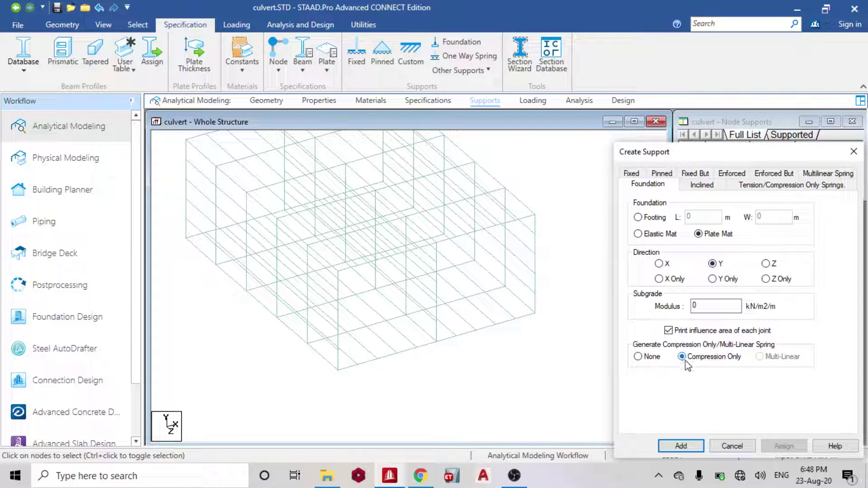
left_click(680, 446)
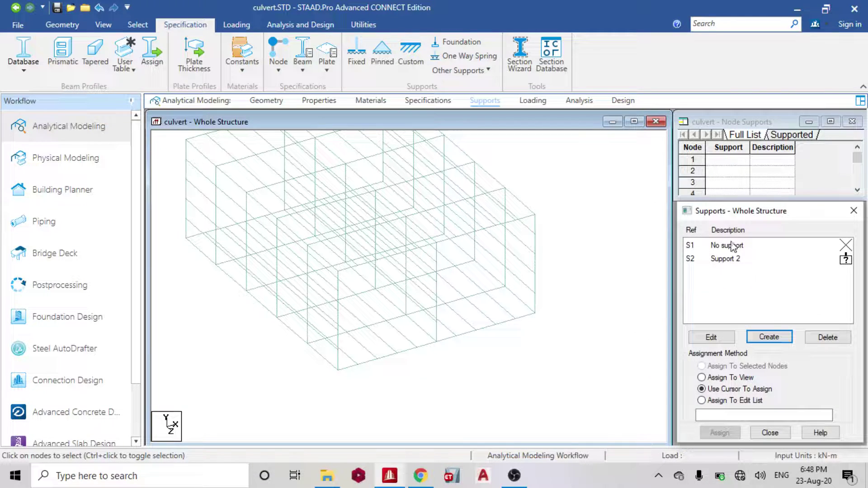
Create a Fixed But support with FY, FZ, MX, MY and MZ released.
left_click(771, 337)
left_click(694, 184)
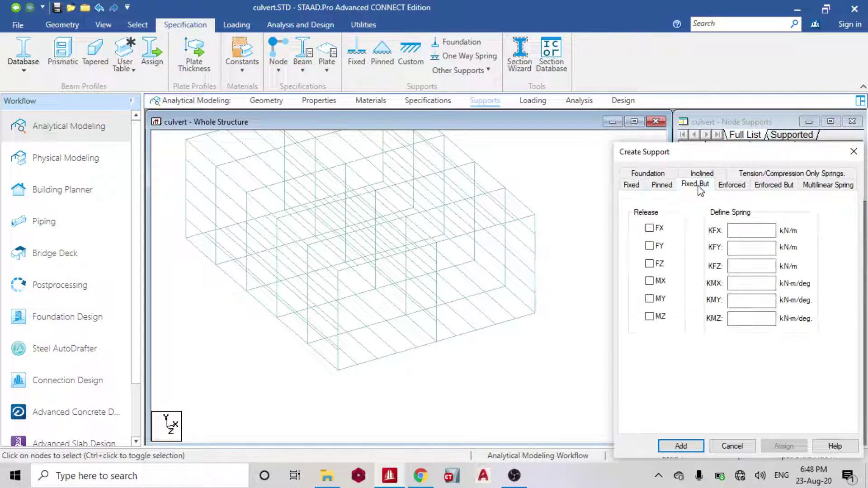
left_click(649, 246)
left_click(649, 263)
left_click(649, 281)
left_click(649, 299)
left_click(649, 317)
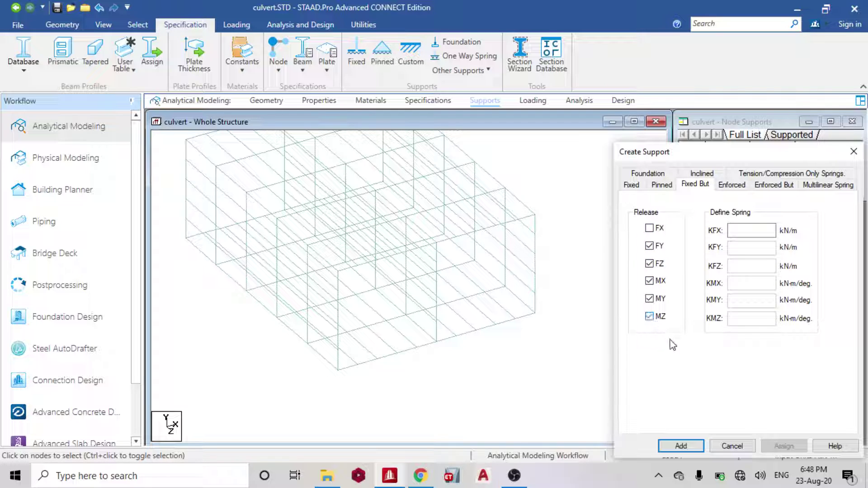
left_click(681, 446)
Assign the plate mat support (Support 2) to all bottom slab plates, selecting them in the front view.
left_click(726, 258)
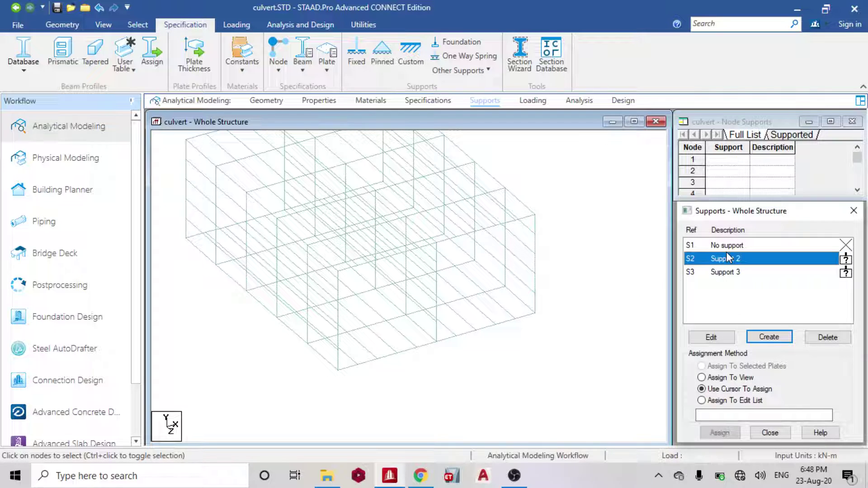
right_click(603, 339)
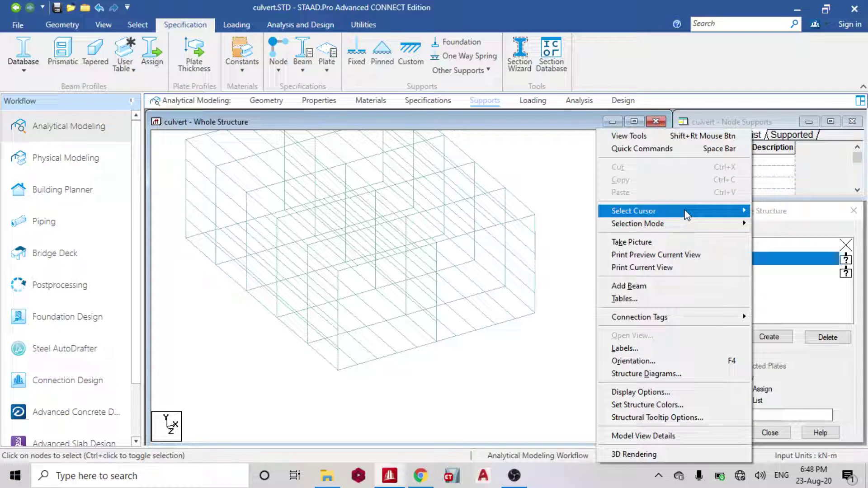
mouse_move(683, 212)
left_click(538, 238)
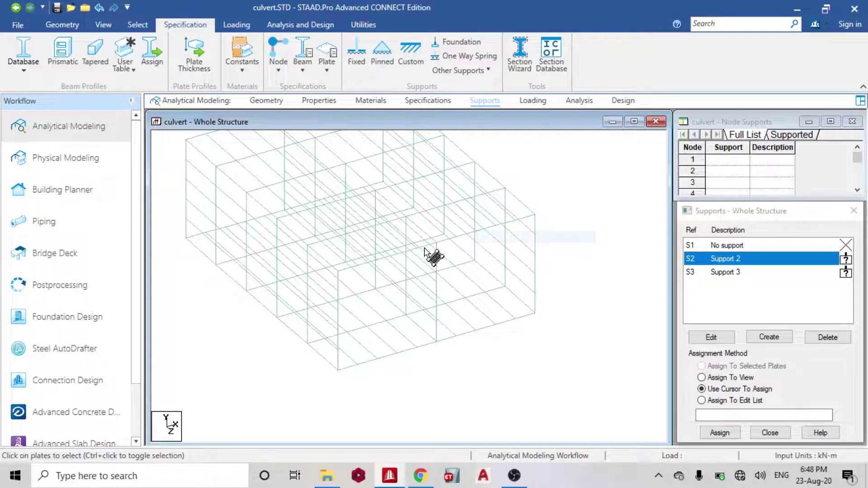
left_click(103, 24)
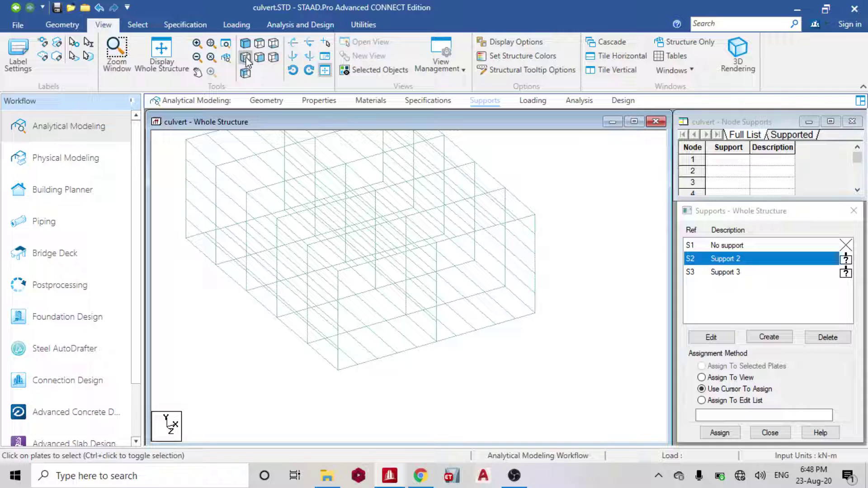
left_click(245, 72)
scroll(283, 329, "down", 3)
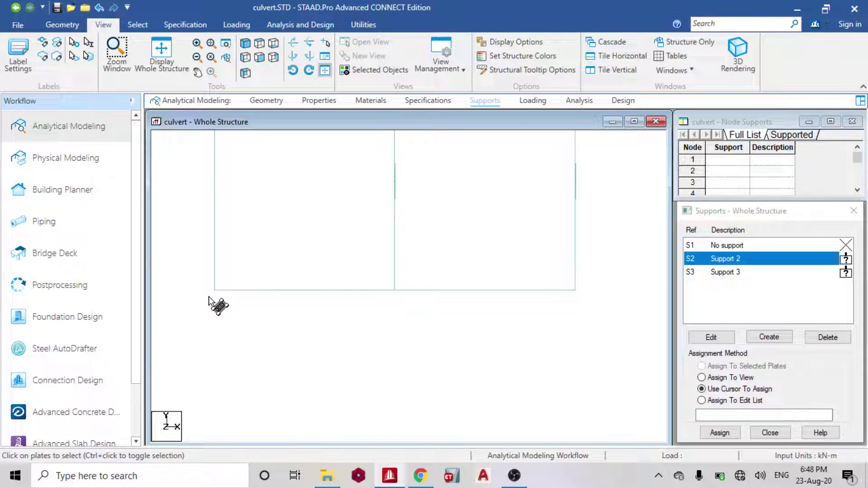
left_click_drag(200, 281, 605, 341)
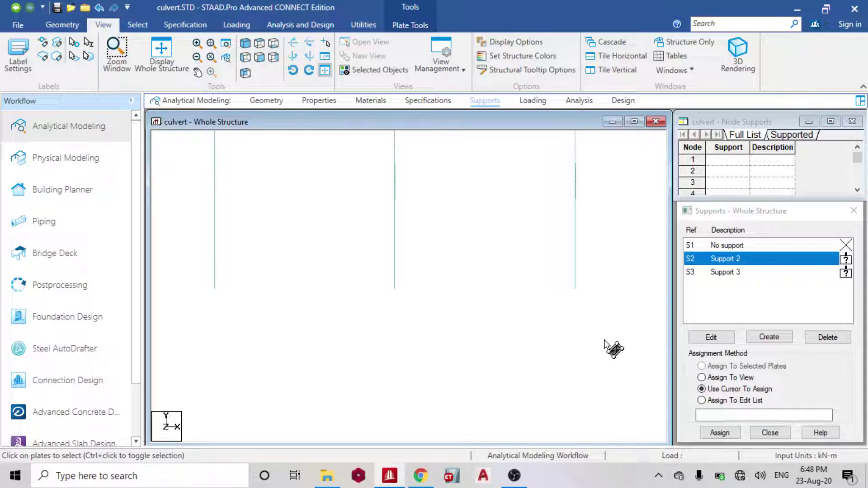
left_click(720, 433)
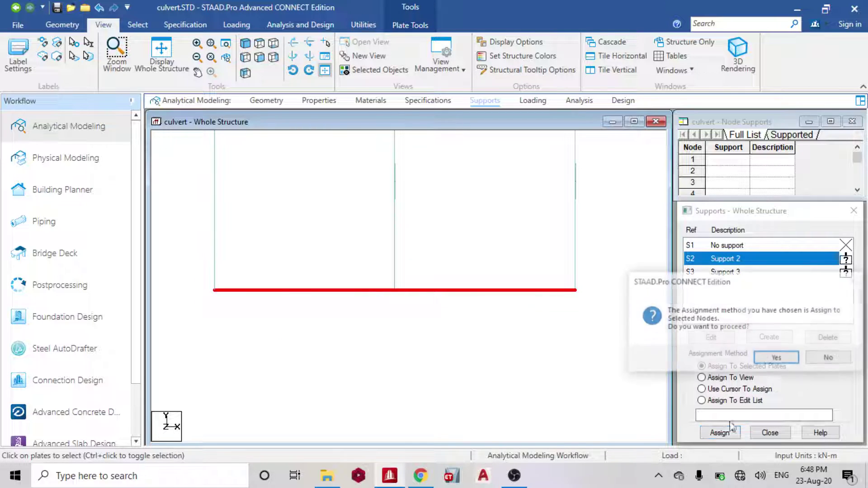
left_click(774, 357)
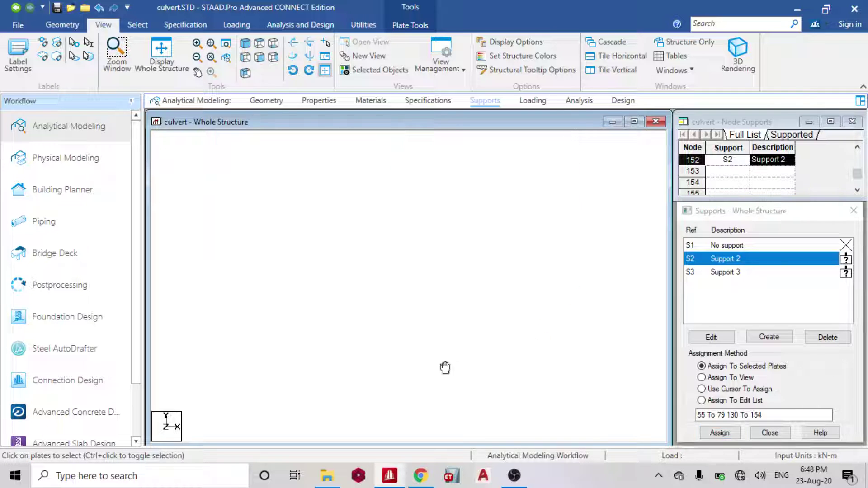
Assign the Fixed But support (Support 3) to the nodes along both outer top edges of the culvert.
left_click(723, 273)
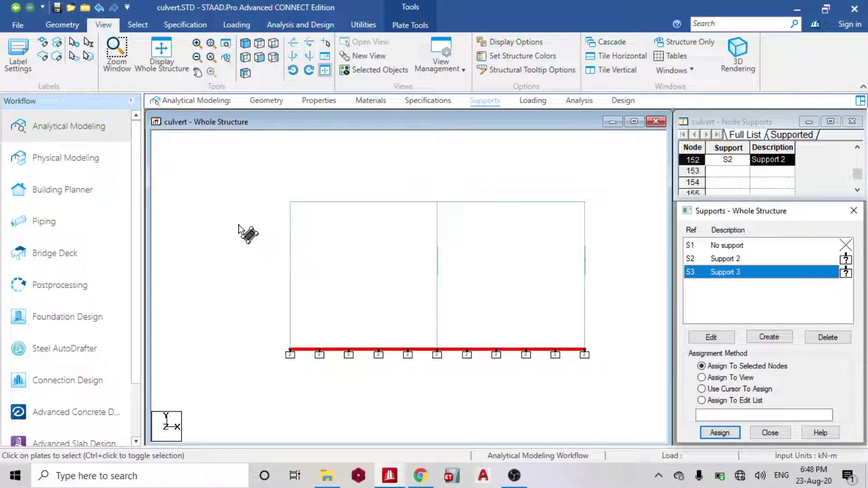
right_click(242, 181)
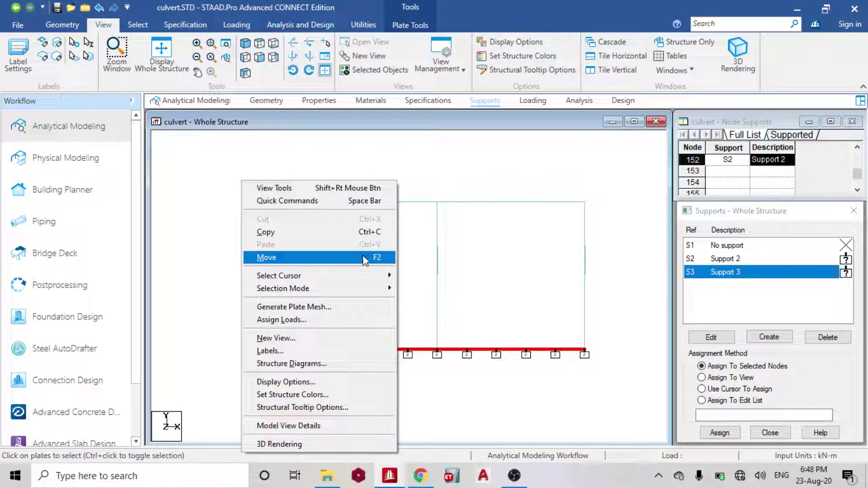
mouse_move(391, 283)
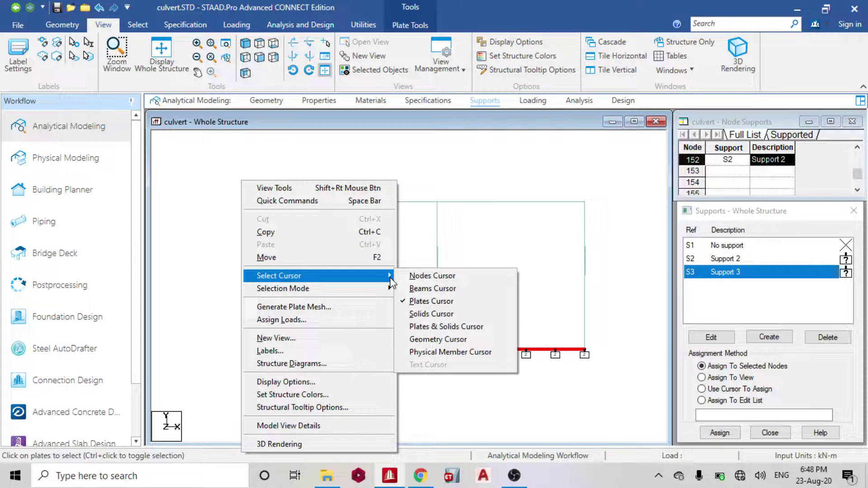
left_click(431, 276)
left_click(290, 201)
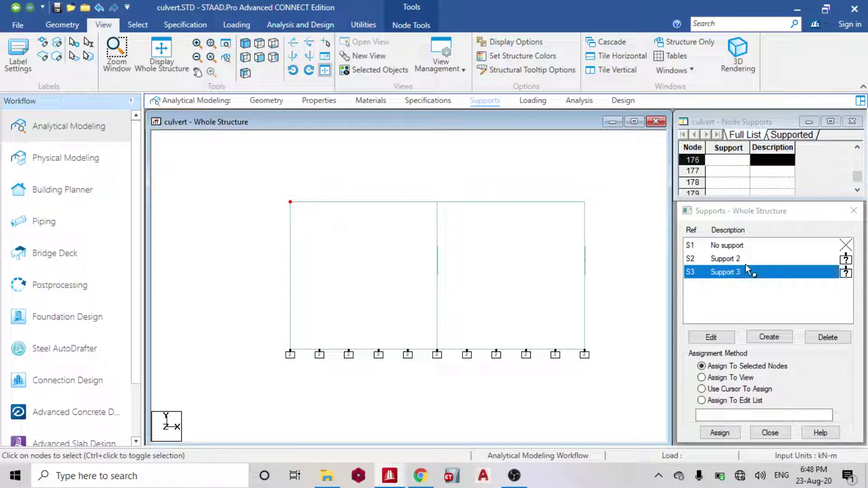
left_click(719, 432)
left_click(781, 360)
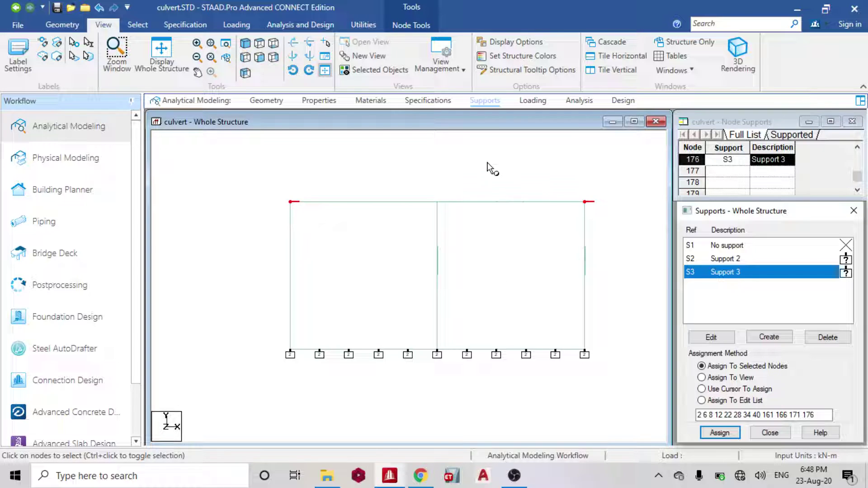
left_click(154, 56)
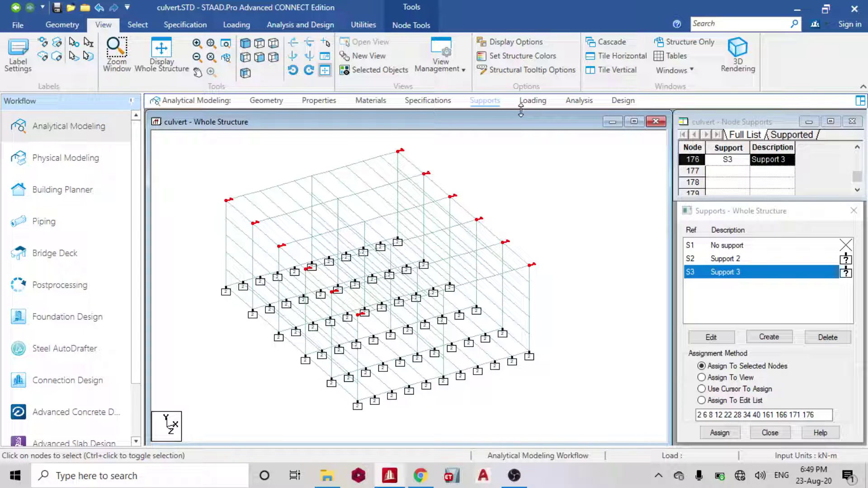
Create primary load case 1 with loading type Dead and the title "dead load".
left_click(532, 100)
left_click(706, 153)
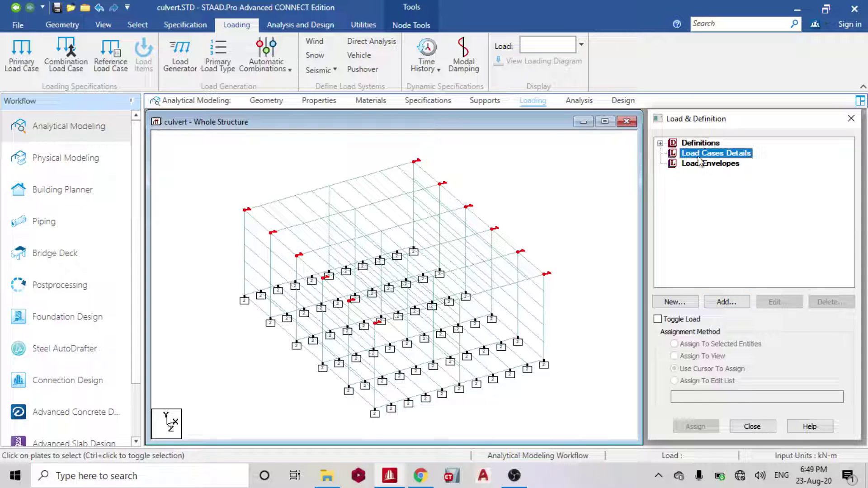
left_click(727, 301)
left_click(583, 197)
left_click(542, 206)
left_click_drag(454, 245, 376, 249)
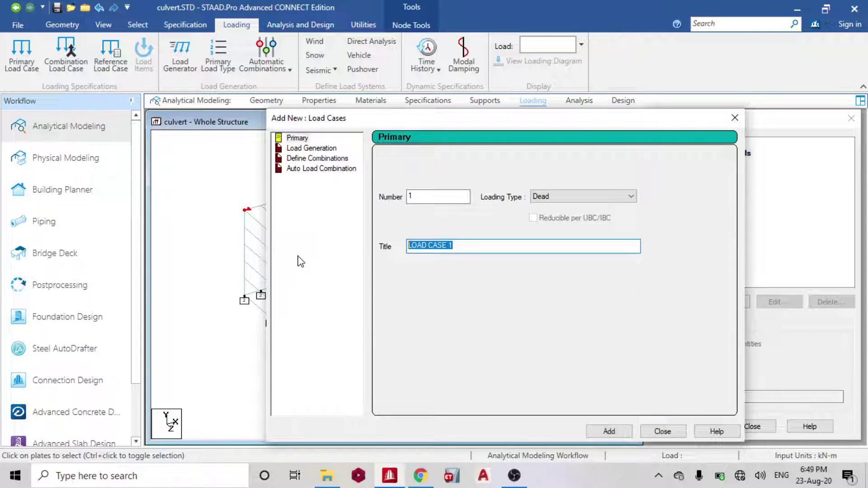
type("dead load")
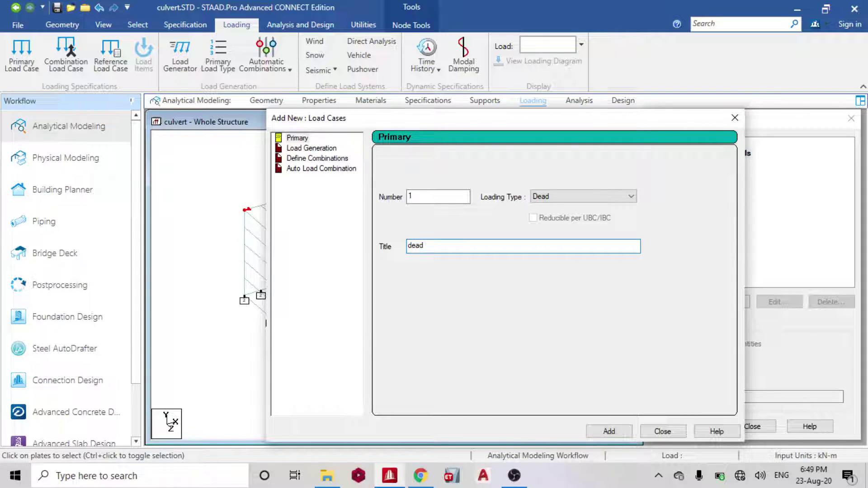
left_click(607, 430)
Create primary load case 2 with loading type Soil and the title "soil load 1".
left_click(595, 196)
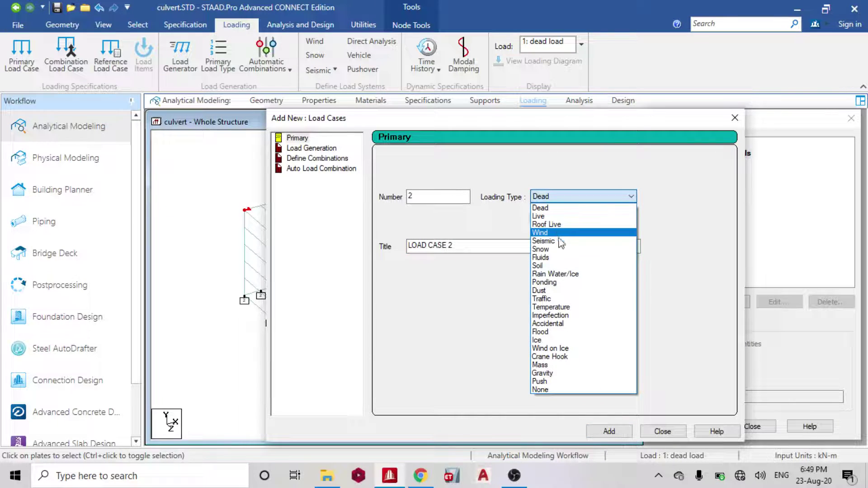
left_click(550, 266)
left_click_drag(471, 242, 365, 253)
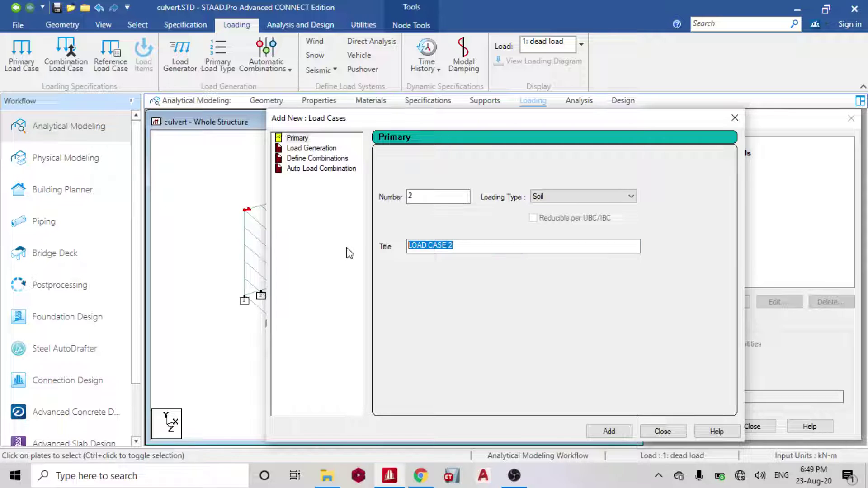
type("soil load 1")
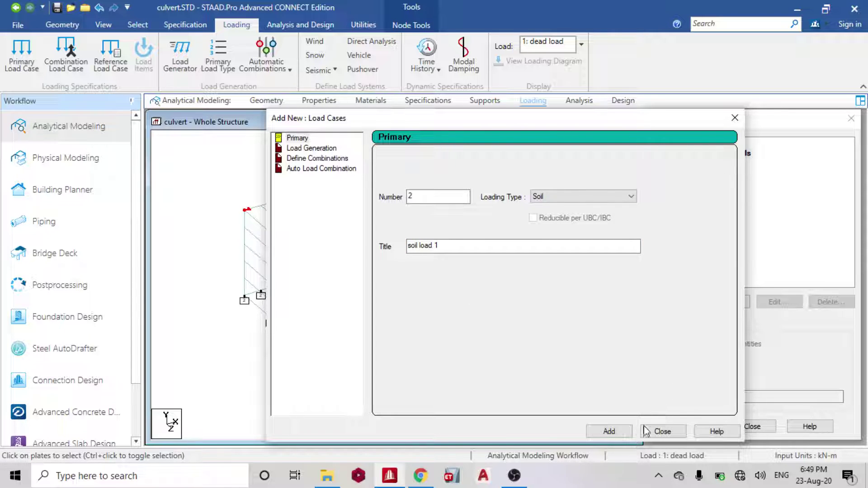
left_click(611, 432)
Create primary load case 3 with loading type Soil and the title "soil load 2".
left_click(584, 196)
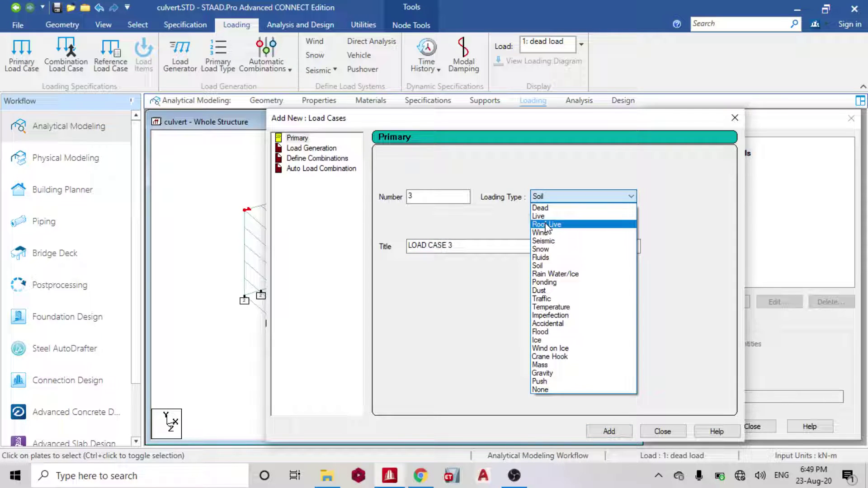
left_click(539, 266)
left_click_drag(466, 248, 307, 270)
type("soil load 2")
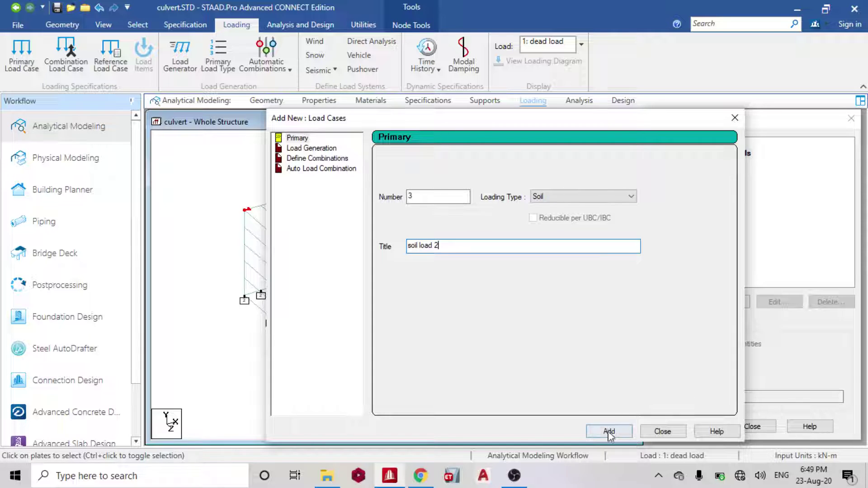
left_click(609, 432)
left_click(660, 432)
Add a selfweight load in the Y direction with factor -1 to the dead load case.
left_click(716, 164)
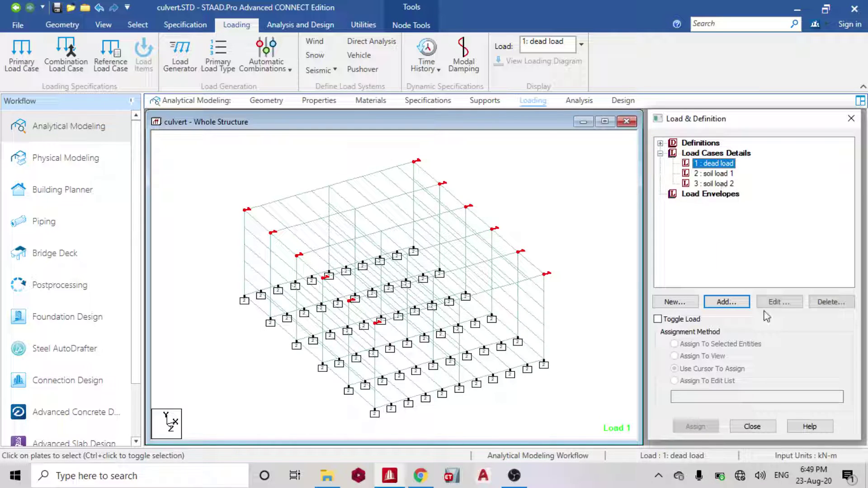
left_click(722, 304)
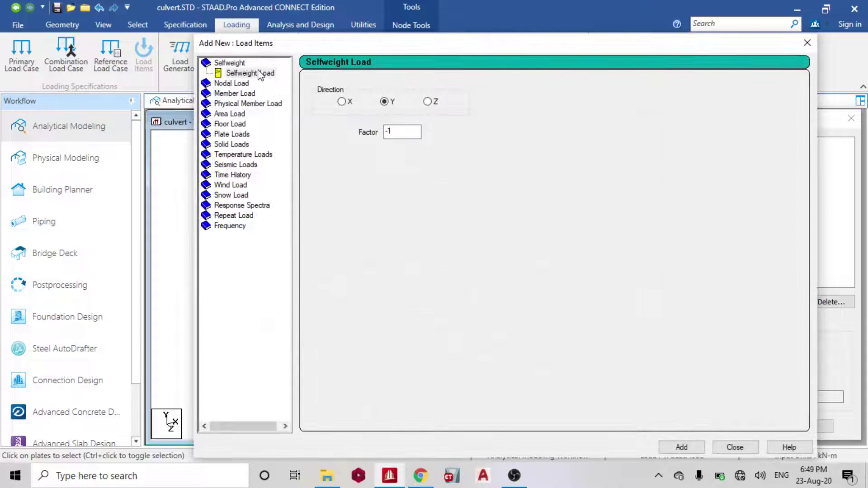
left_click(259, 75)
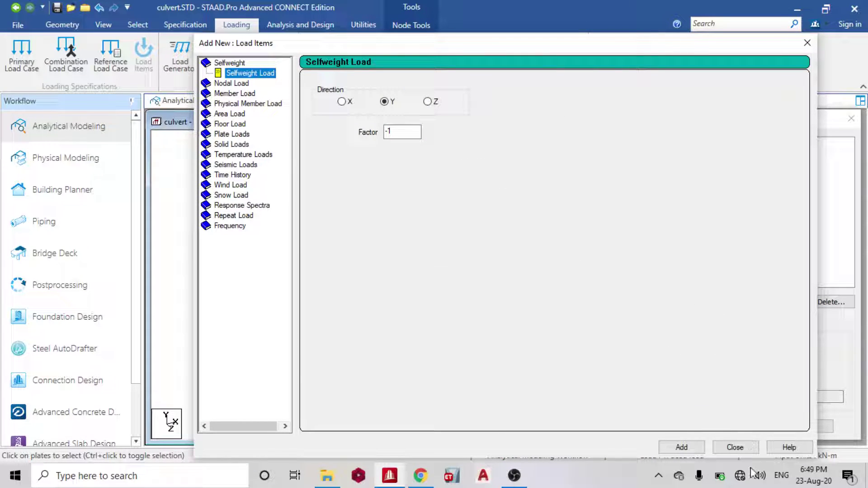
left_click(681, 447)
left_click(735, 447)
Assign the Y selfweight load to the whole culvert using the Assign To View method.
left_click(719, 175)
left_click(710, 357)
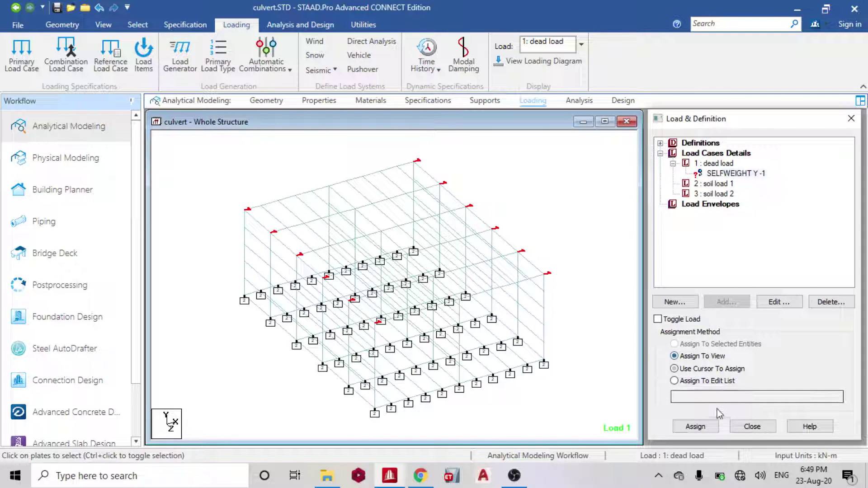
left_click(695, 425)
left_click(774, 308)
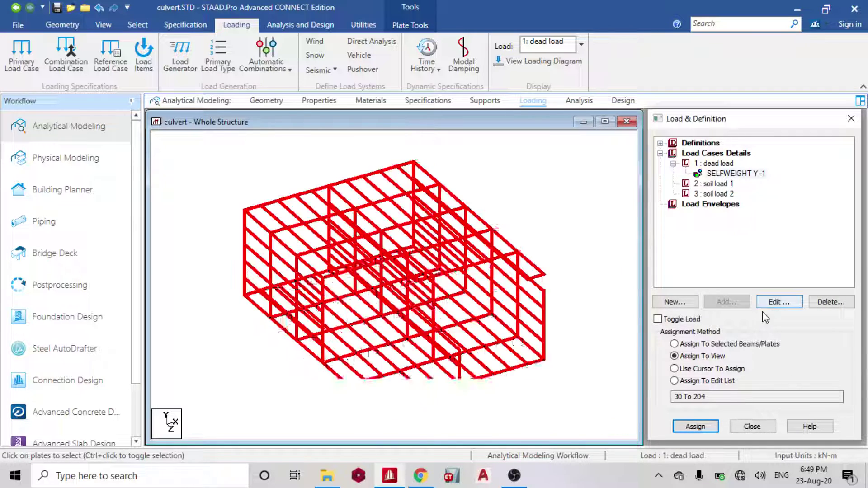
Add a full-plate pressure of -2 kN/m2 in the GY direction to the dead load case.
left_click(722, 165)
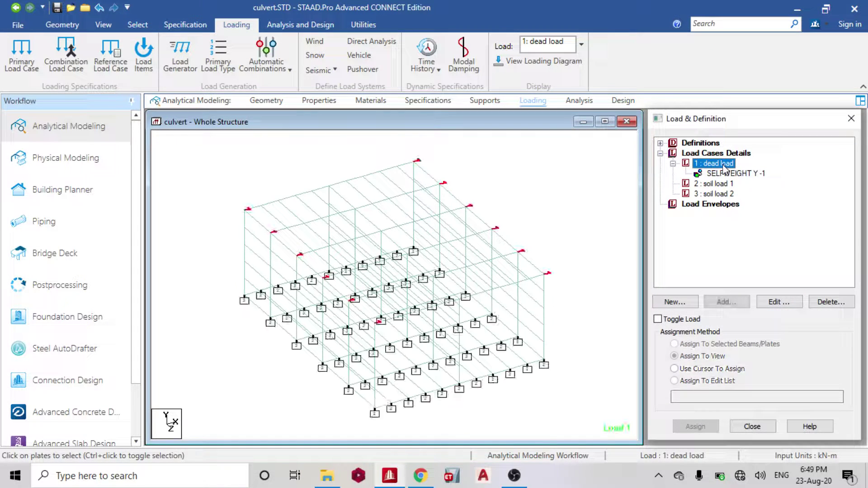
left_click(728, 301)
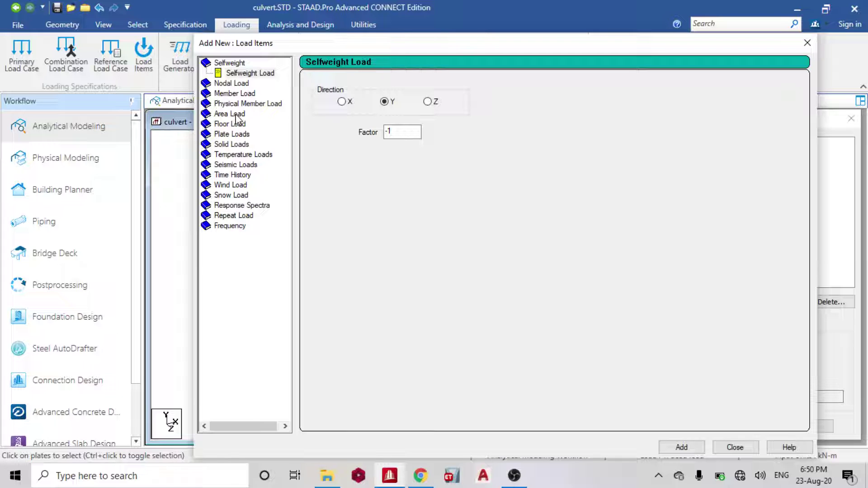
left_click(235, 133)
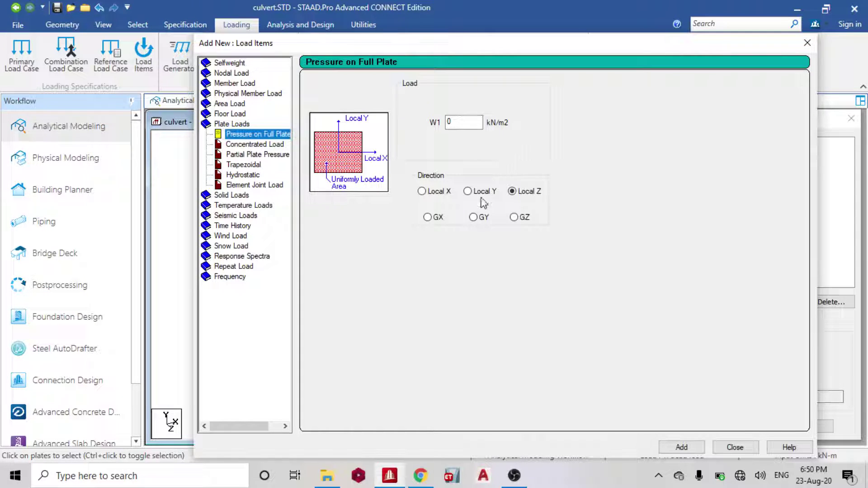
left_click(473, 217)
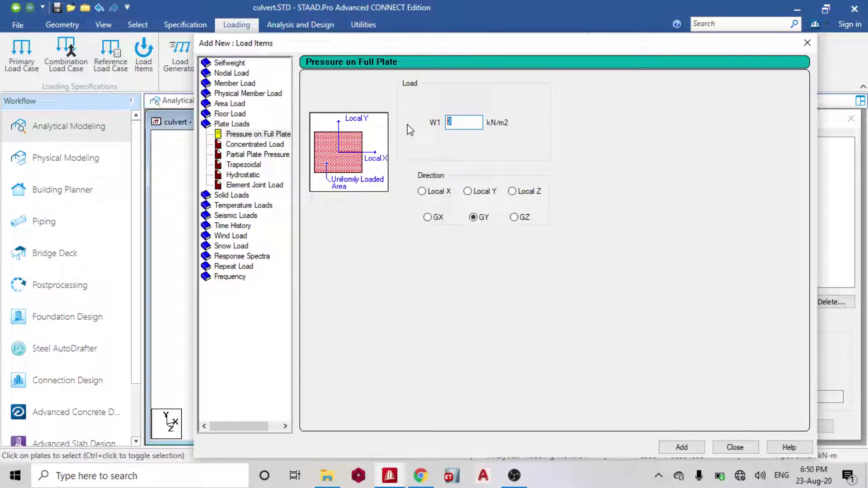
type("-2")
left_click(682, 447)
left_click(735, 447)
Assign the -2 kN/m2 GY pressure of the dead load case to the selected top slab plates.
left_click(719, 173)
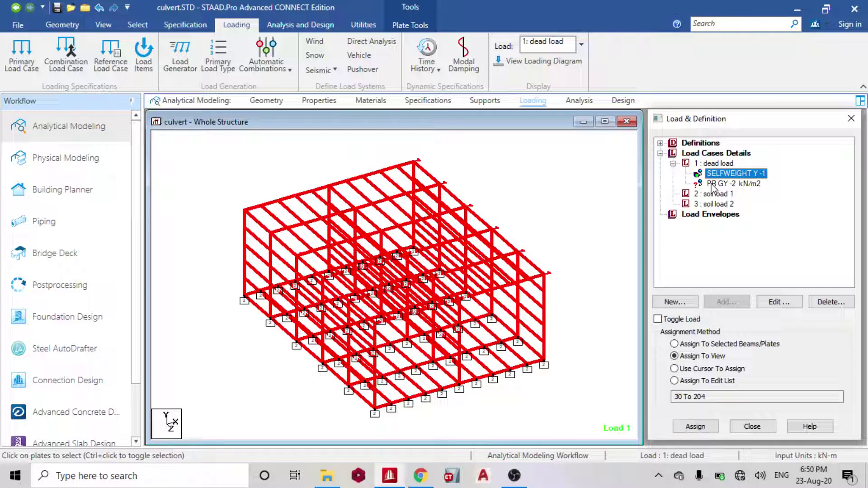
left_click(713, 184)
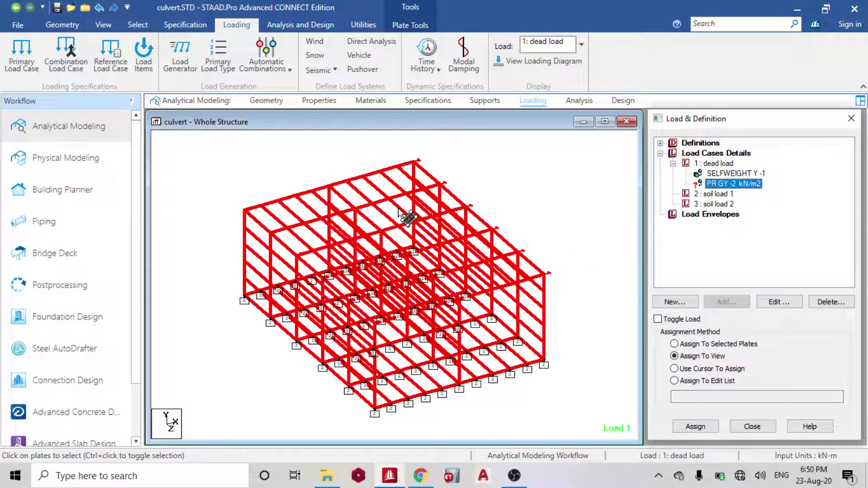
left_click(220, 149)
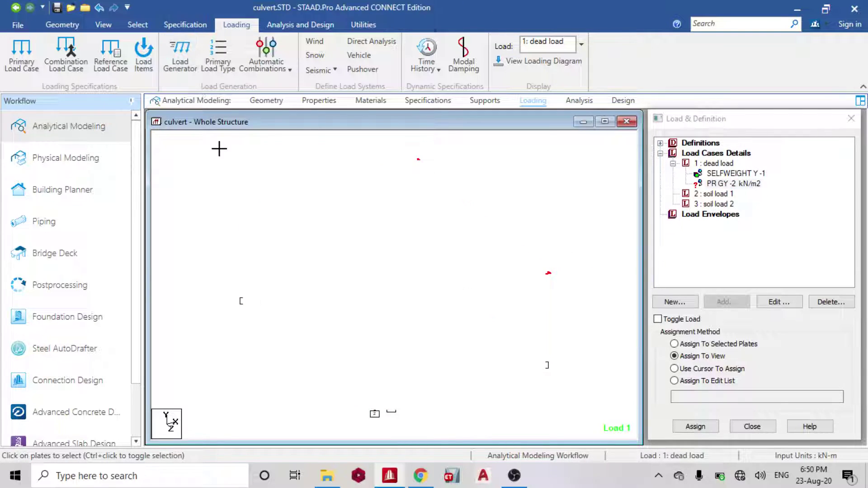
left_click(103, 25)
key("ctrl+f")
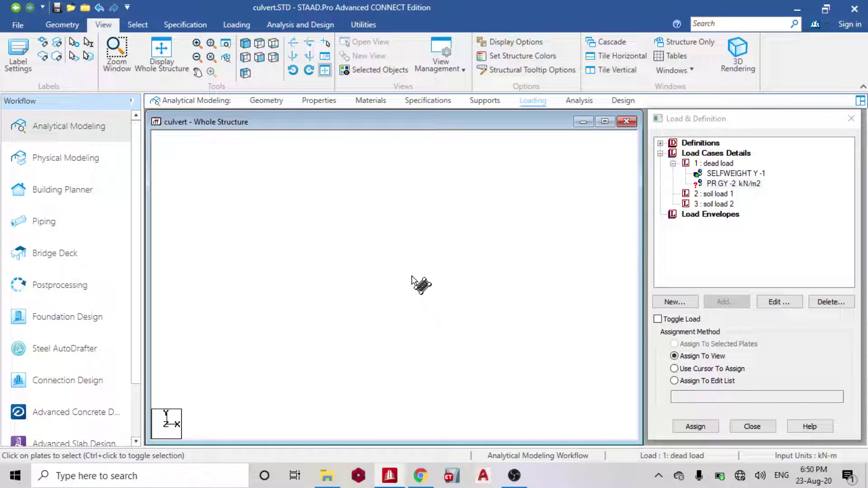
left_click_drag(219, 197, 566, 214)
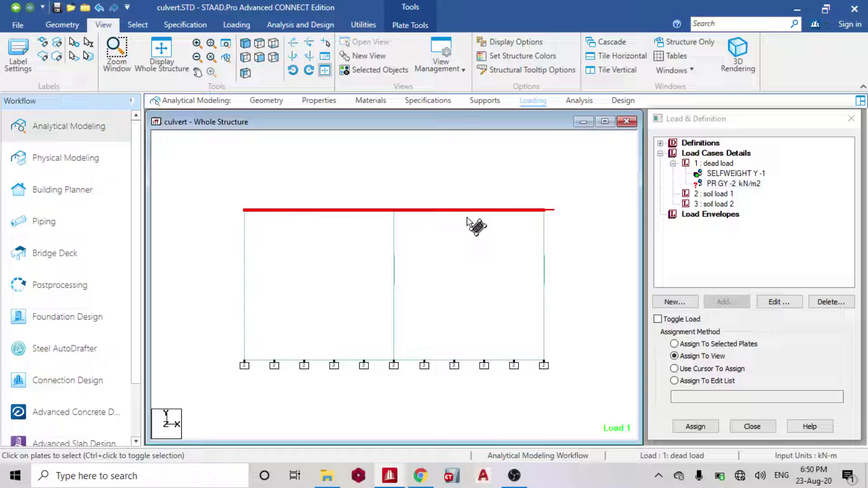
left_click(717, 184)
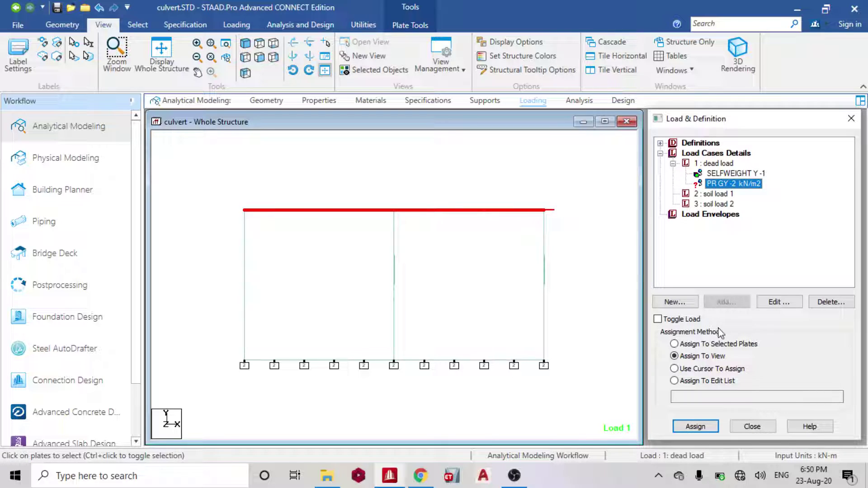
left_click(722, 345)
left_click(695, 426)
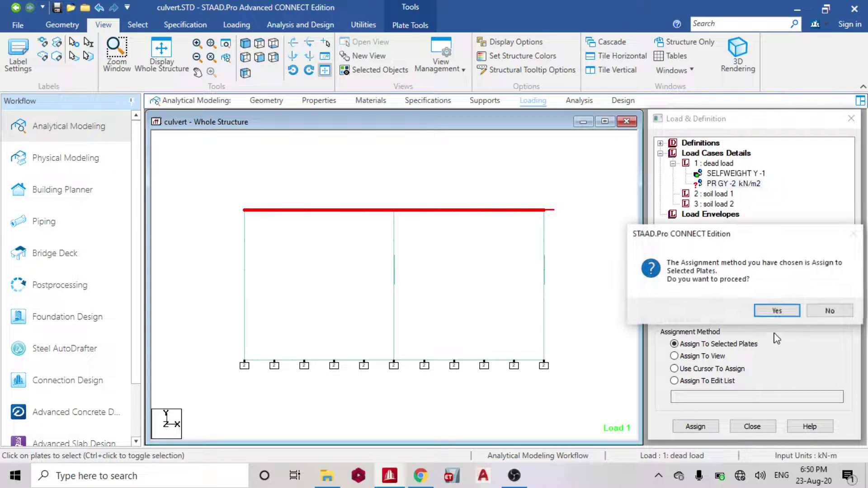
left_click(776, 311)
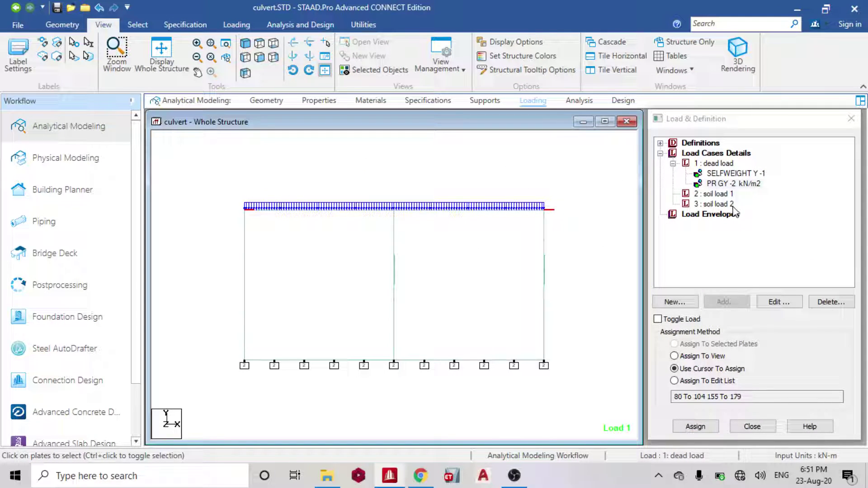
Start a hydrostatic plate load in the soil load 1 case and select all plates of the outer wall on the minimum X side.
left_click(716, 194)
left_click(723, 303)
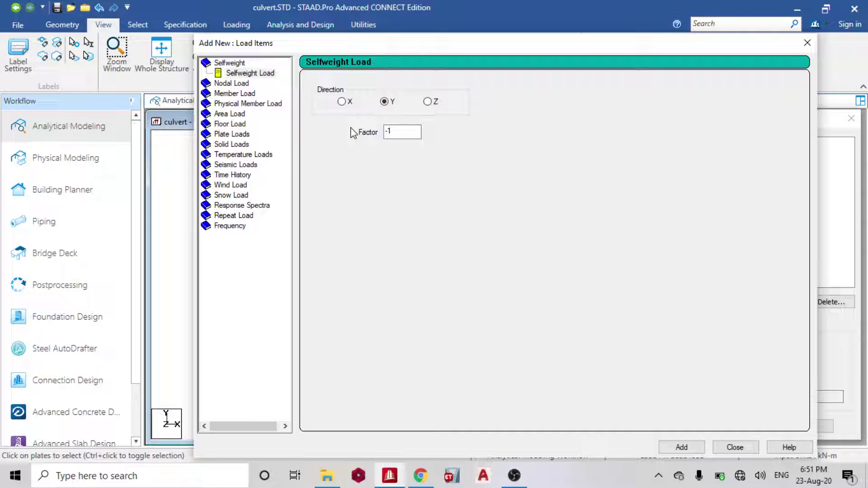
left_click(232, 135)
left_click(243, 176)
left_click_drag(417, 47, 540, 45)
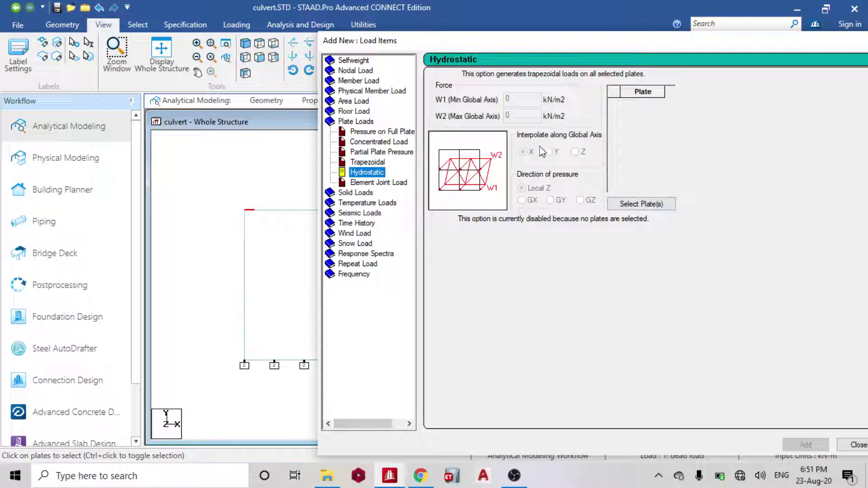
left_click_drag(617, 40, 541, 31)
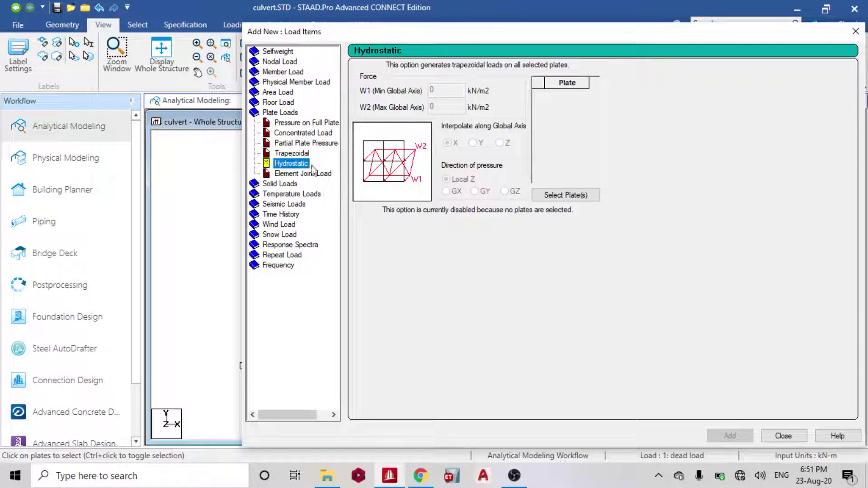
left_click(565, 195)
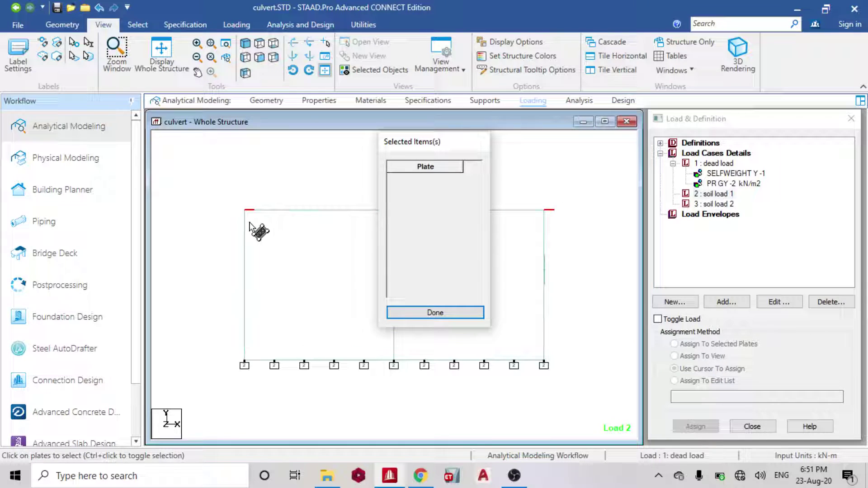
left_click_drag(231, 204, 253, 376)
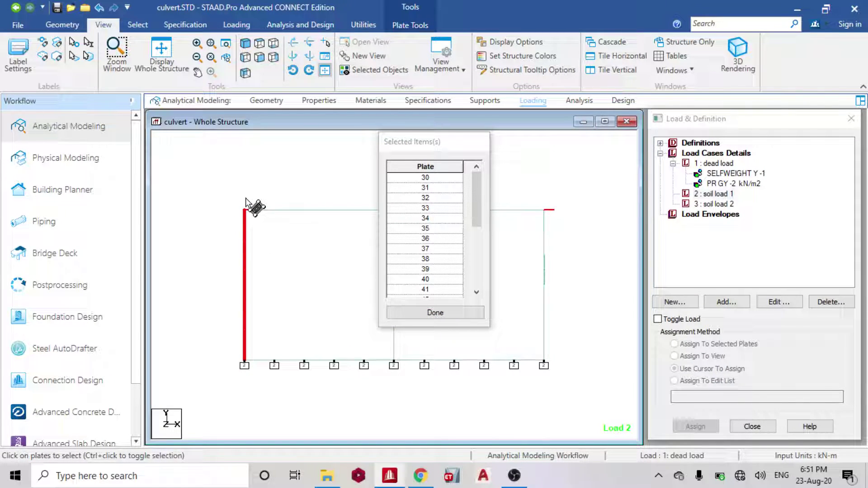
left_click(245, 72)
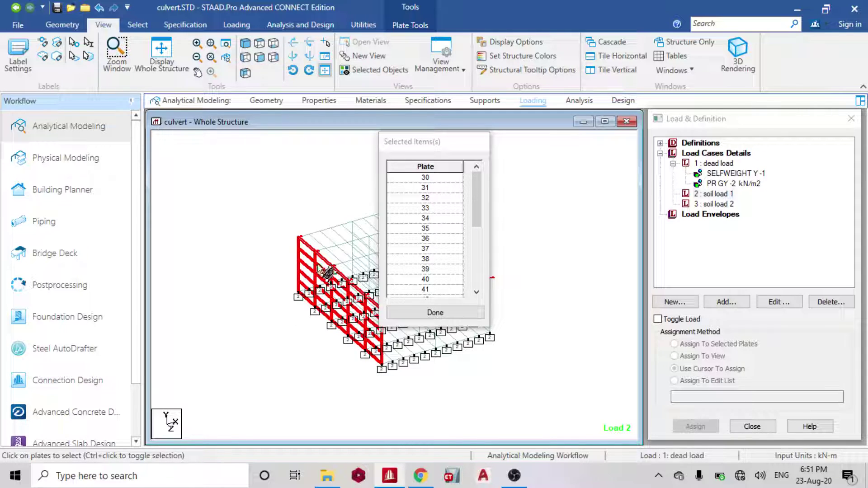
left_click(435, 312)
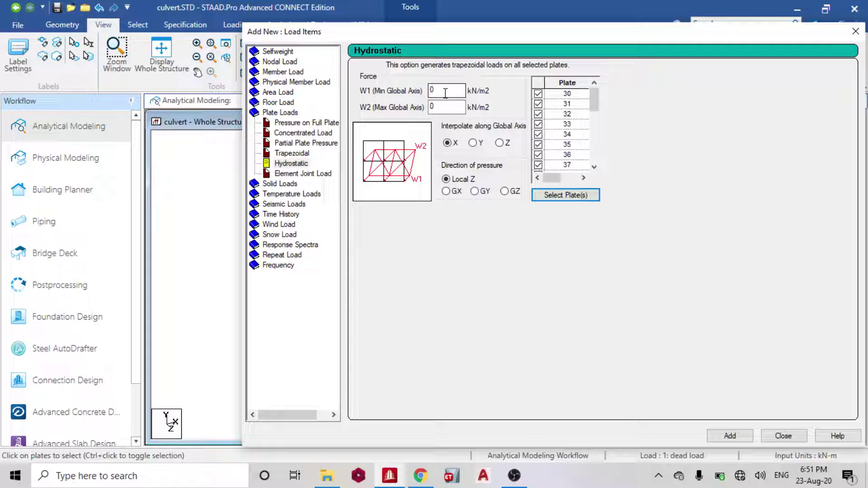
Add the hydrostatic load with W1 10 and W2 1 kN/m2, interpolated along Y and acting in GX.
left_click_drag(443, 92, 426, 95)
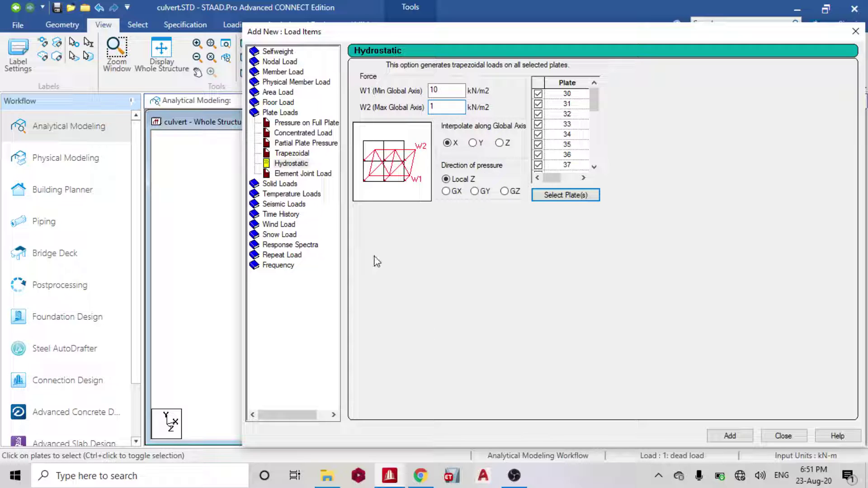
left_click_drag(384, 40, 561, 39)
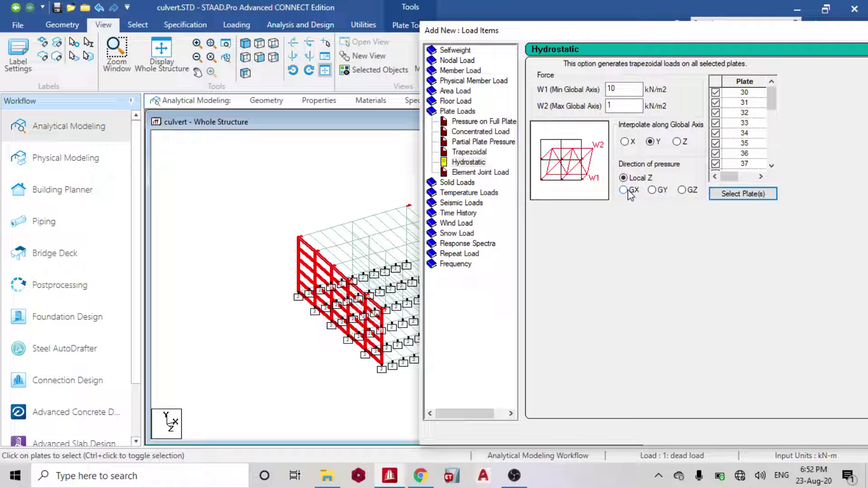
left_click_drag(653, 34, 481, 16)
left_click(736, 417)
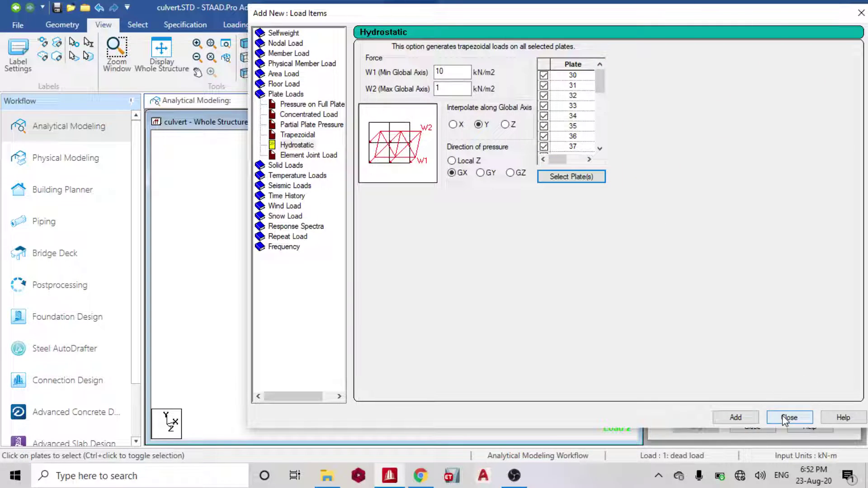
left_click(789, 417)
left_click(747, 227)
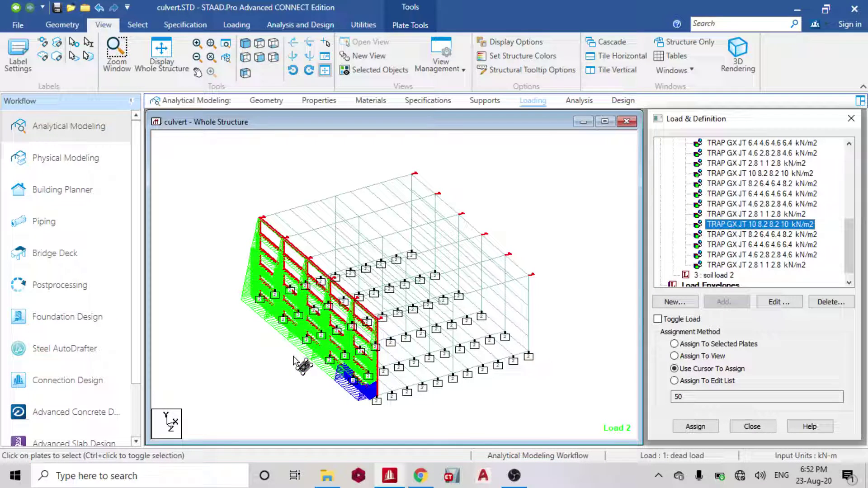
Select the outer wall plates on the maximum X side in front view and isolate them in a new view.
left_click(528, 312)
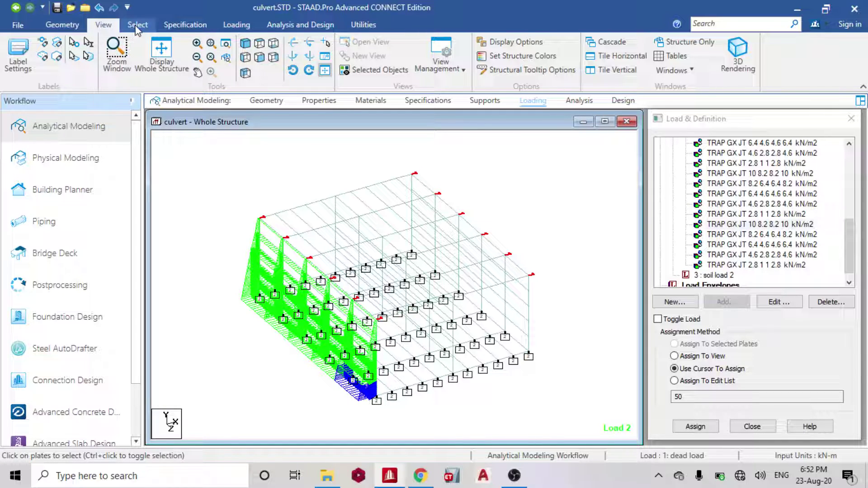
left_click(161, 53)
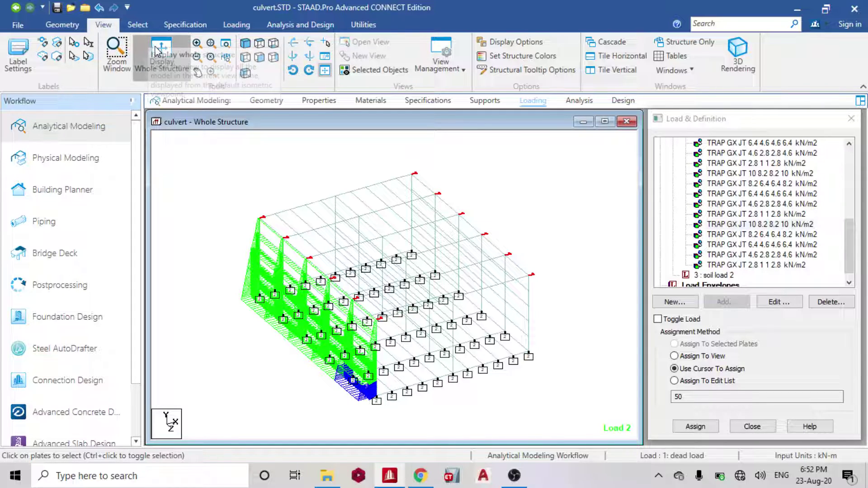
left_click(257, 57)
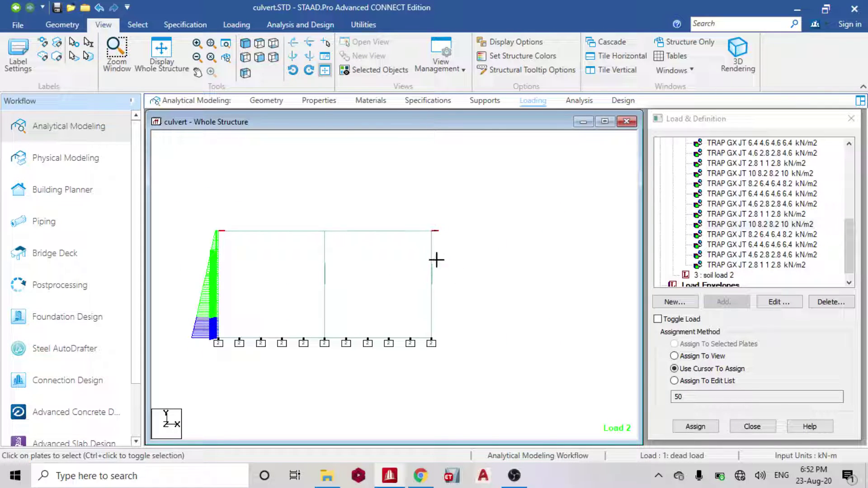
left_click(457, 348)
right_click(476, 290)
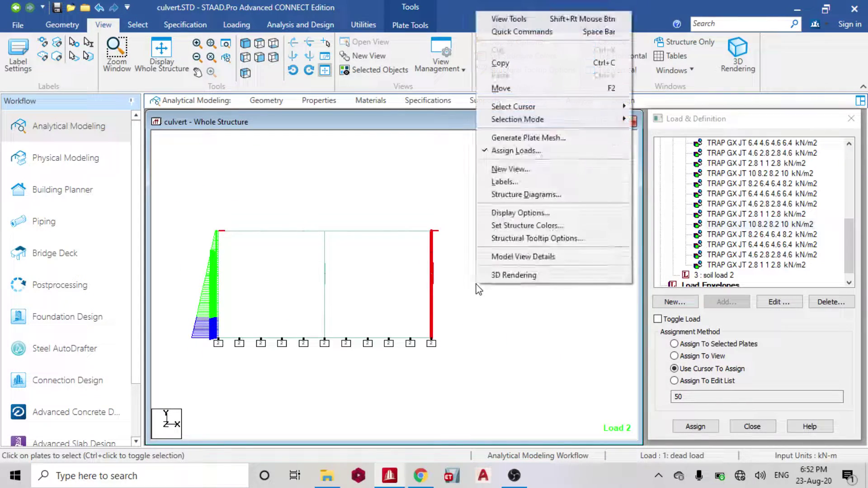
left_click(536, 174)
left_click(569, 267)
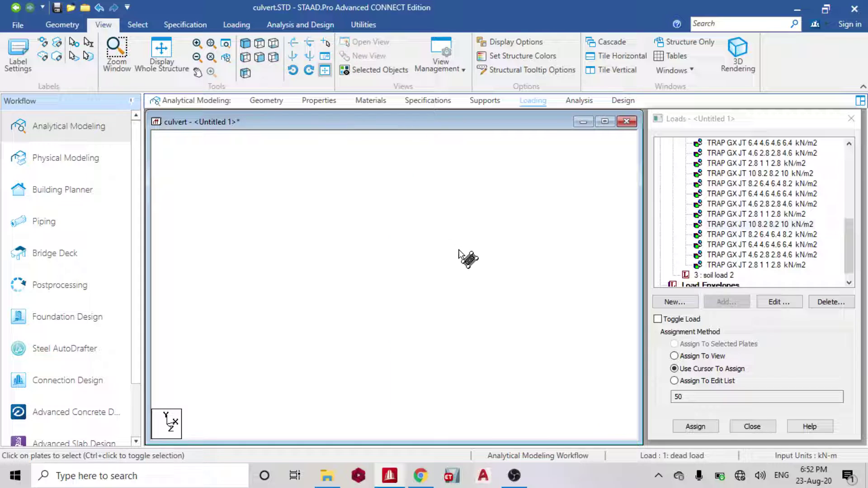
Start a hydrostatic plate load in the soil load 2 case and select all plates of the isolated wall.
scroll(728, 266, "down", 1)
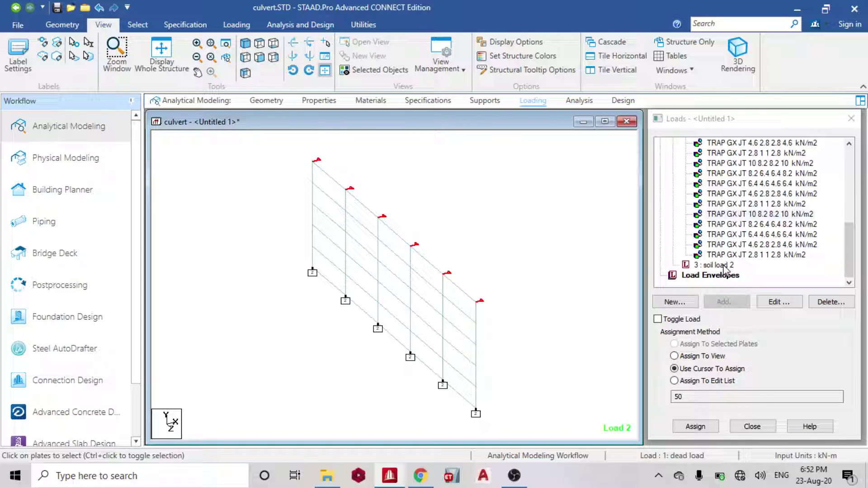
left_click(719, 265)
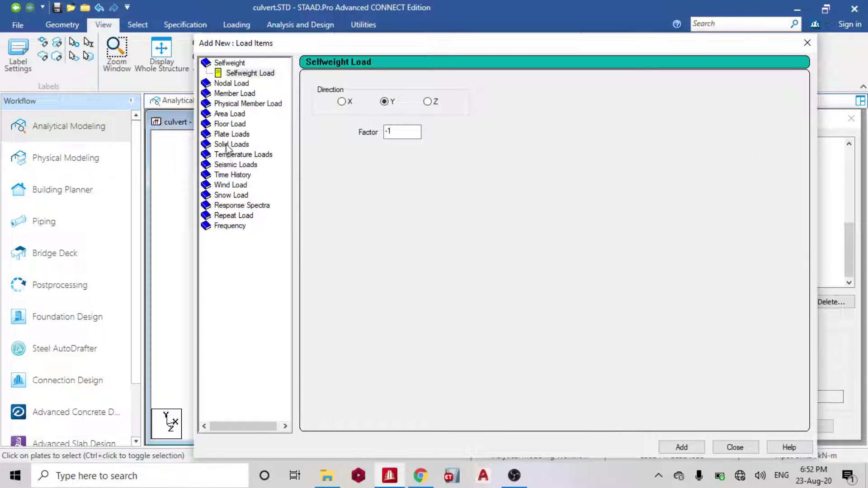
left_click(231, 124)
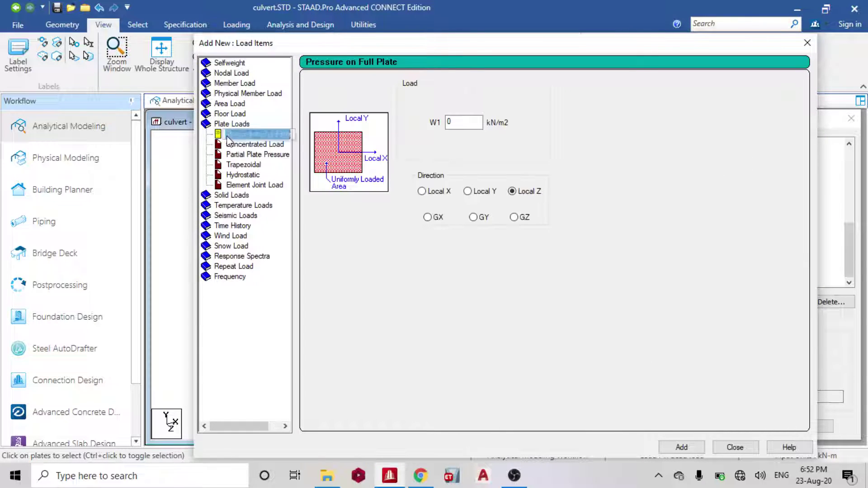
left_click(243, 176)
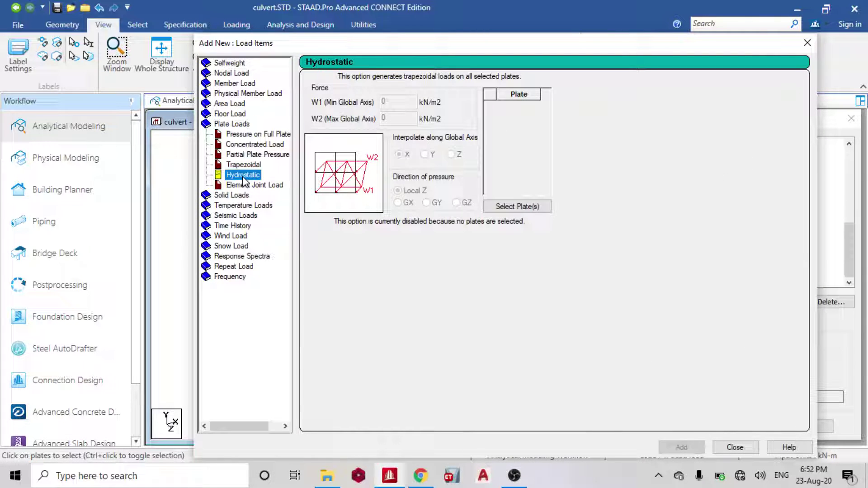
left_click(520, 207)
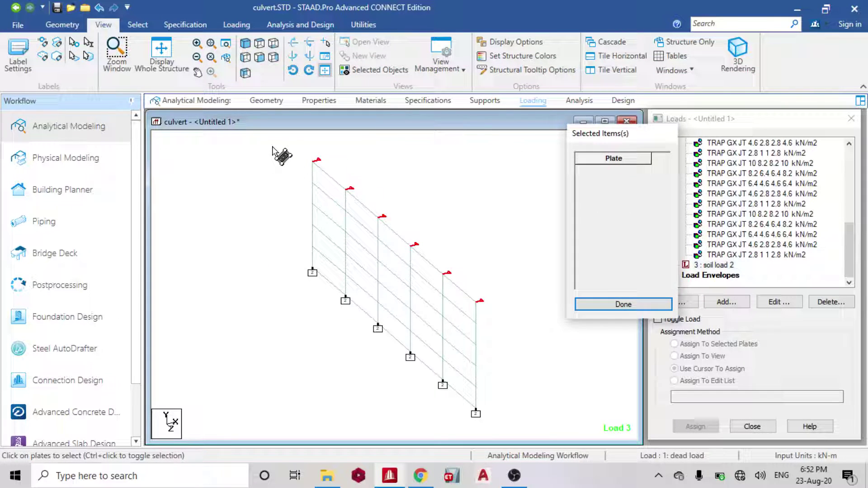
key("ctrl+a")
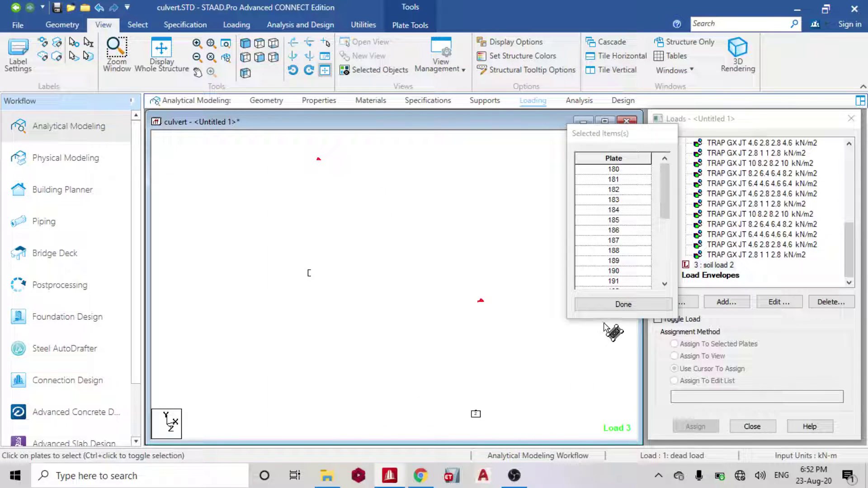
left_click(605, 305)
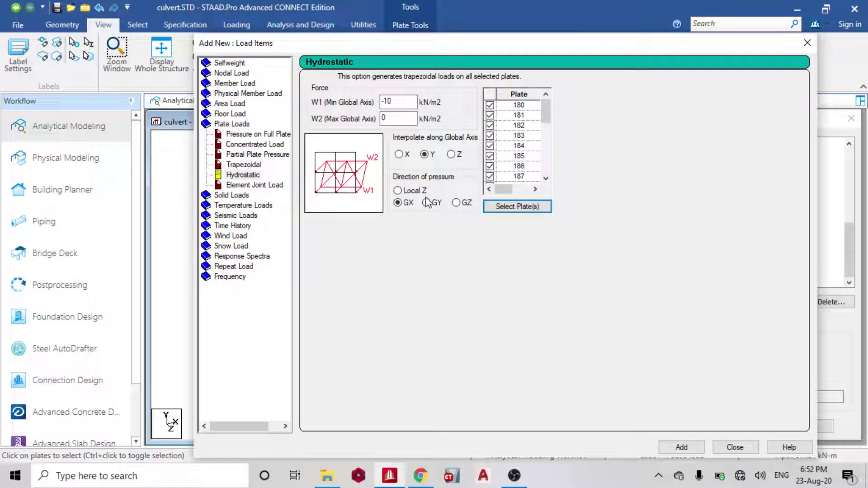
Add the hydrostatic load with W1 -10 and W2 0 kN/m2, interpolated along Y and acting in GX.
left_click(682, 446)
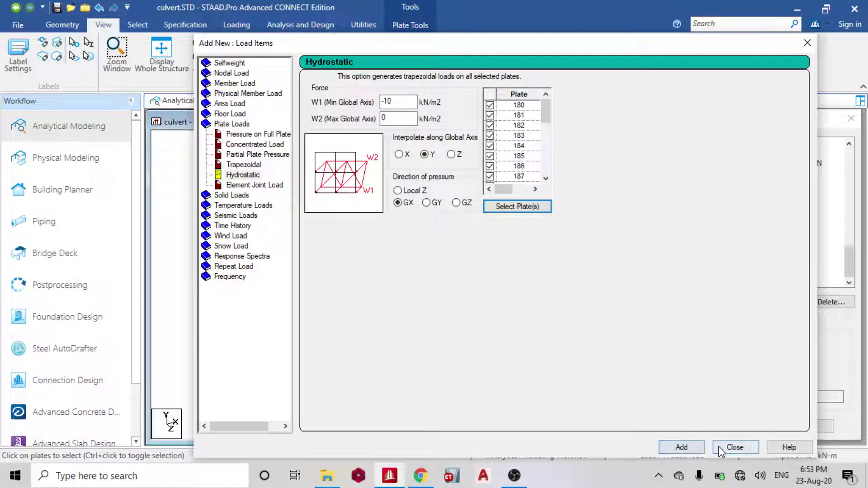
left_click(734, 447)
left_click(729, 255)
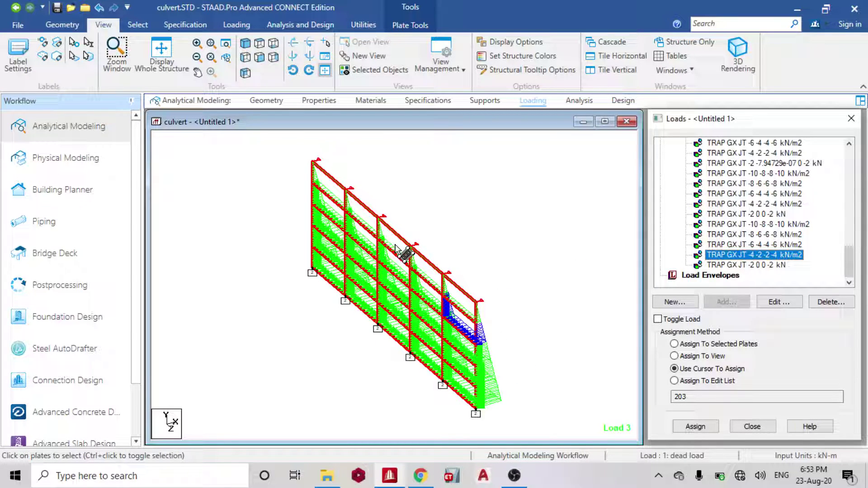
Display the whole culvert structure again and clear the plate selection.
left_click(169, 64)
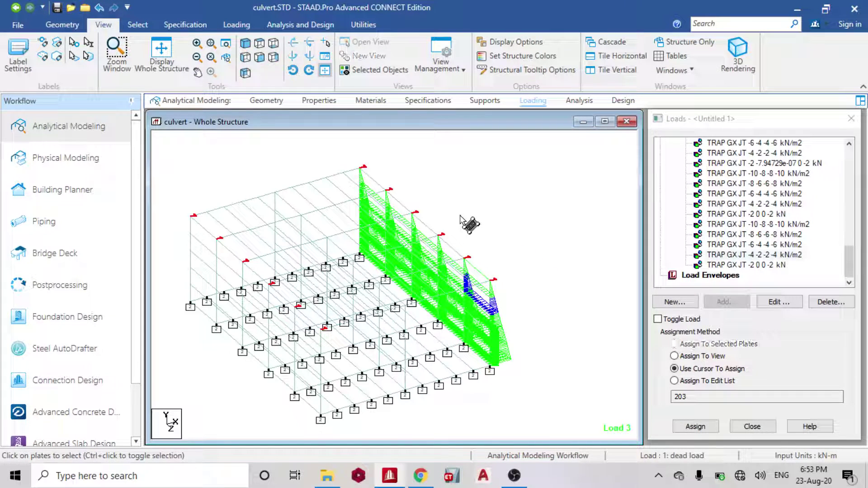
left_click(468, 224)
left_click(427, 301)
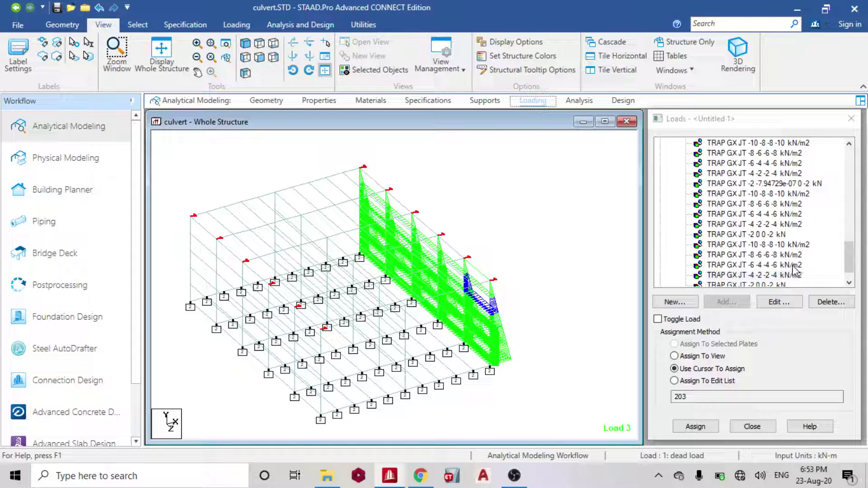
Collapse the soil load 2, soil load 1 and dead load cases in the load case list.
scroll(714, 210, "up", 3)
scroll(671, 180, "up", 1)
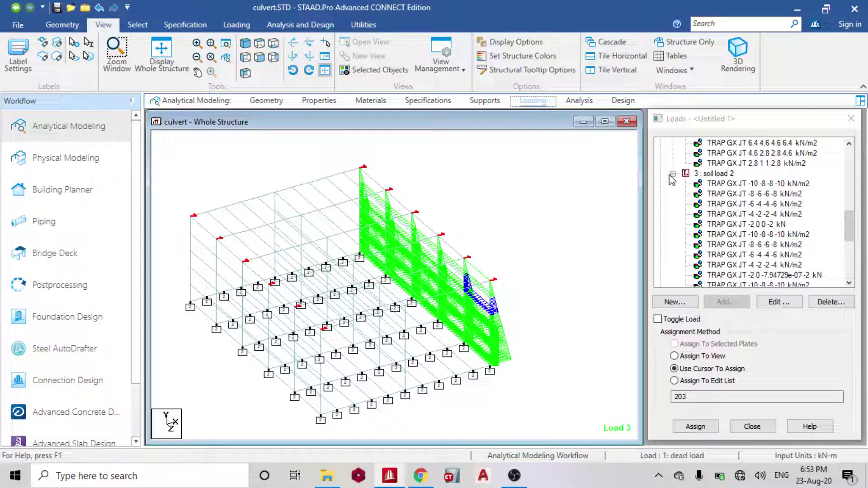
left_click(673, 174)
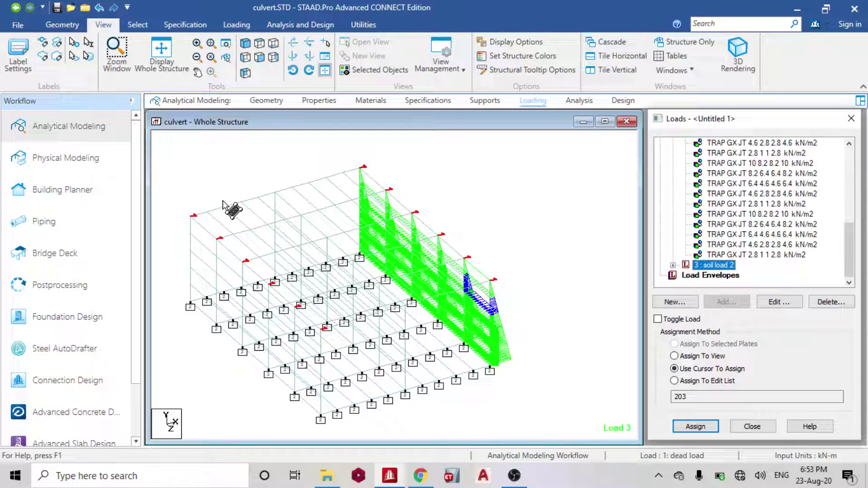
scroll(705, 226, "up", 5)
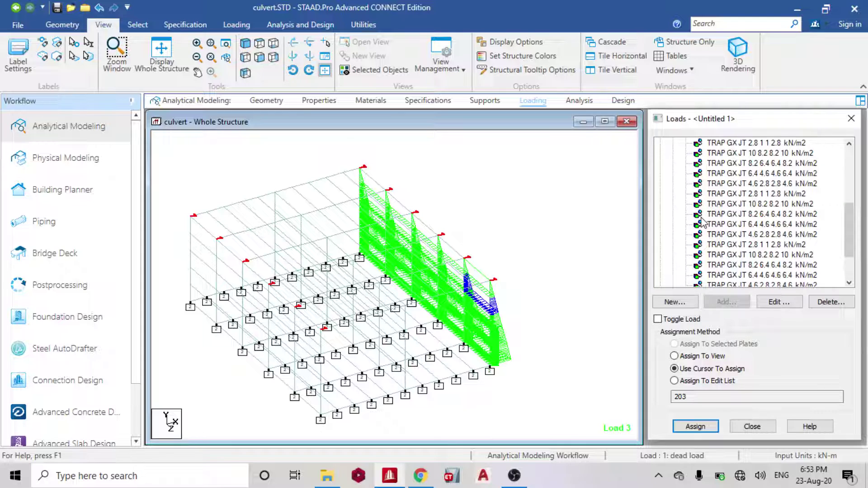
scroll(702, 221, "up", 3)
left_click(673, 194)
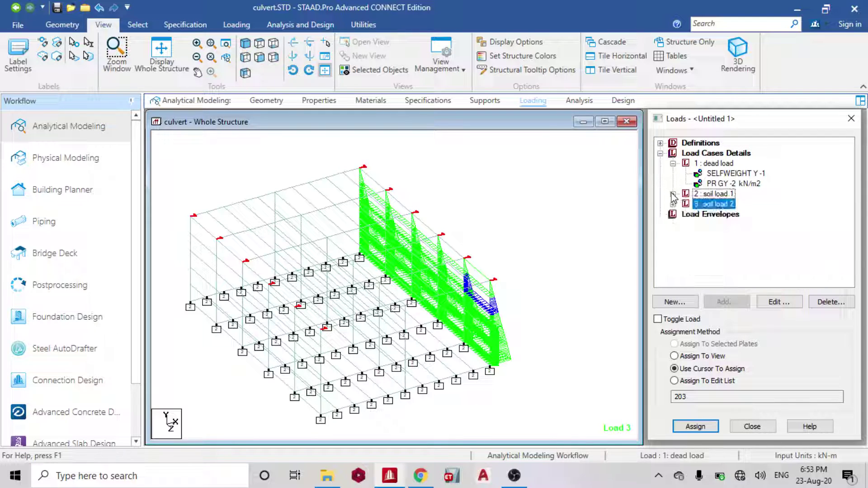
left_click(673, 163)
double_click(700, 144)
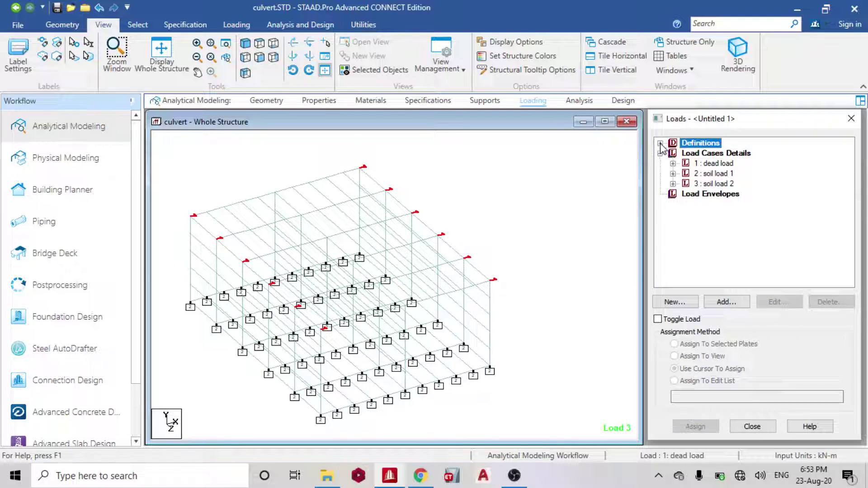
left_click(724, 153)
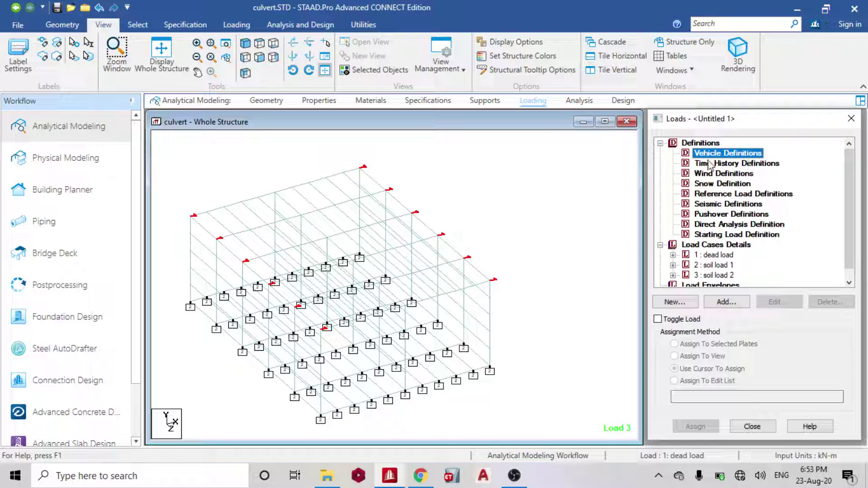
left_click(660, 143)
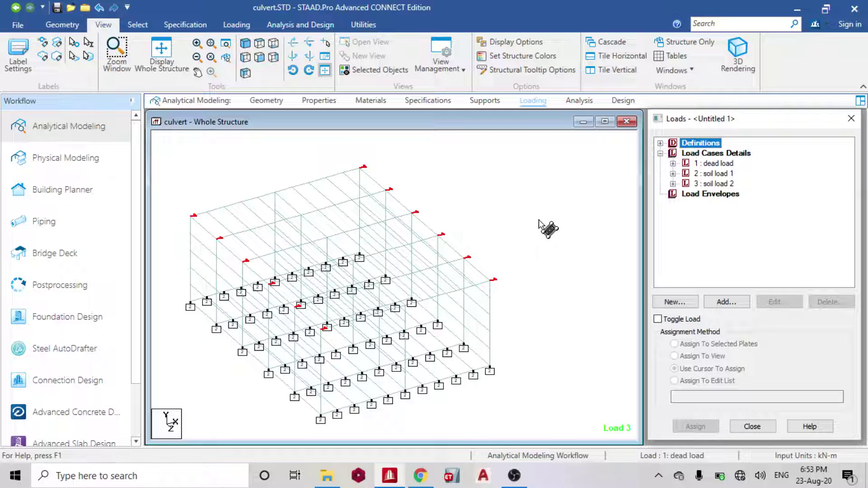
left_click(660, 154)
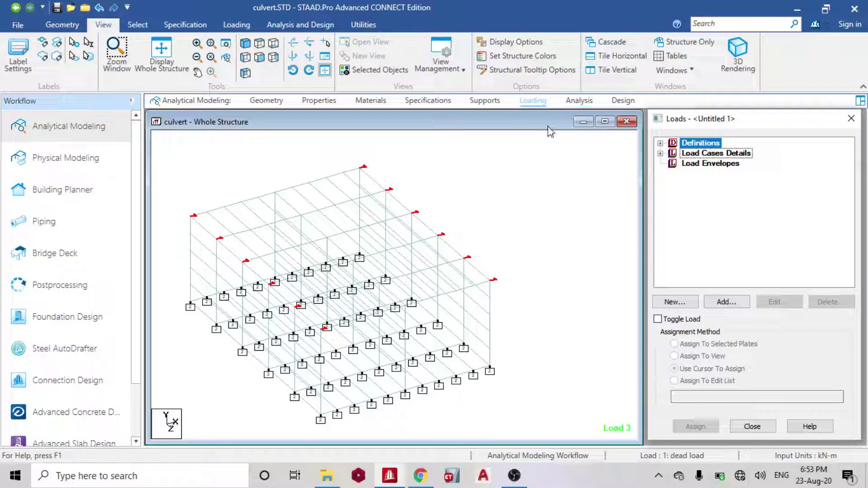
left_click(660, 153)
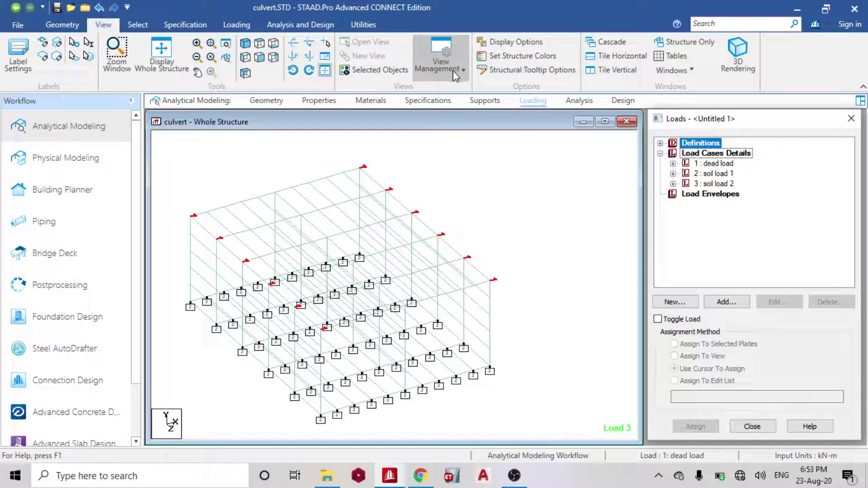
left_click(365, 26)
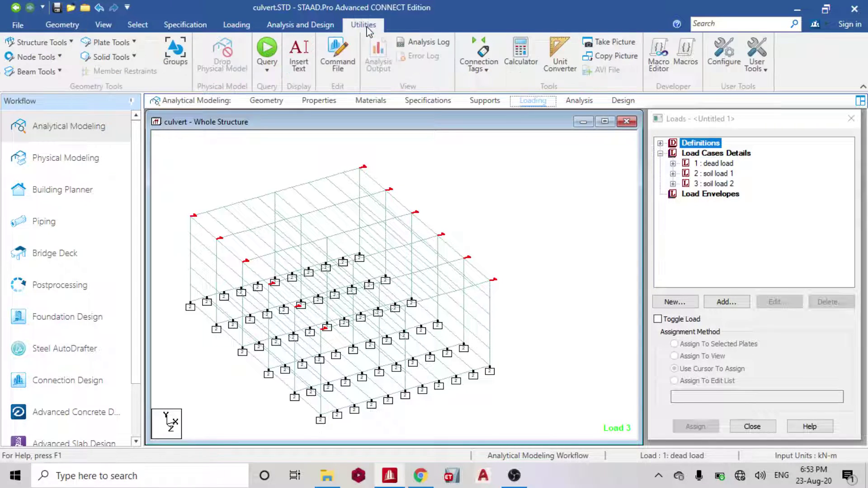
left_click(752, 79)
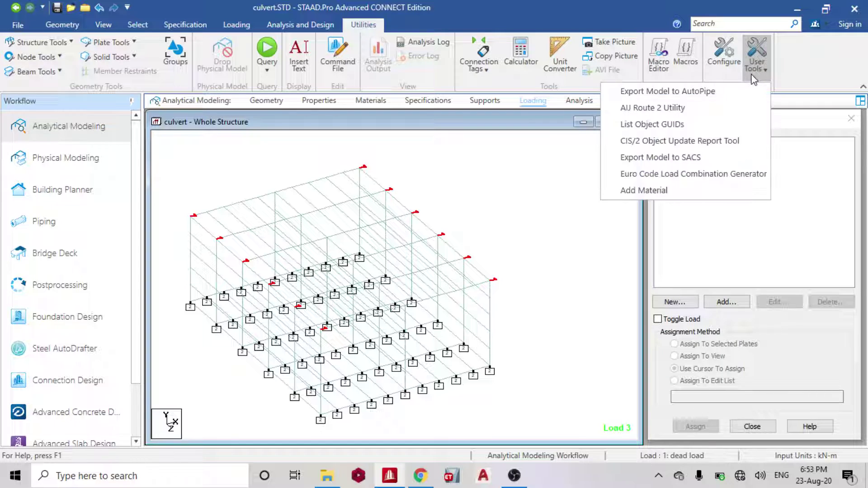
left_click(682, 177)
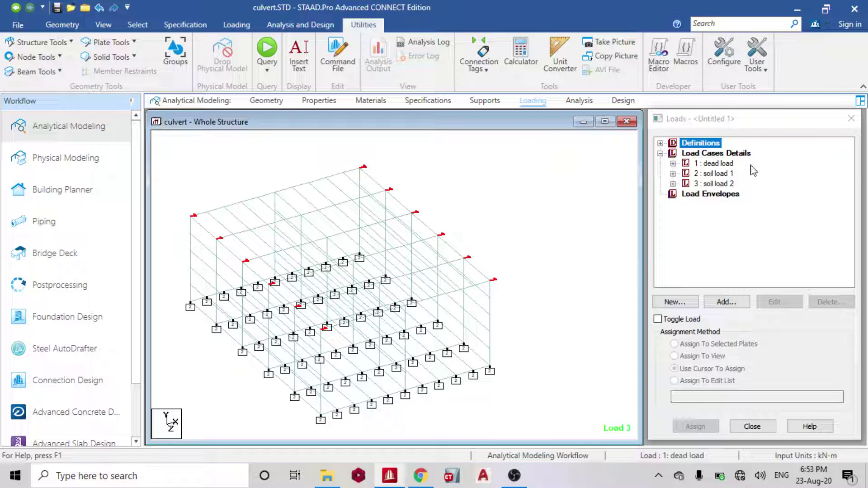
Add a Normal load combination numbered 4 that includes all three load cases with a factor of 1.2.
left_click(719, 153)
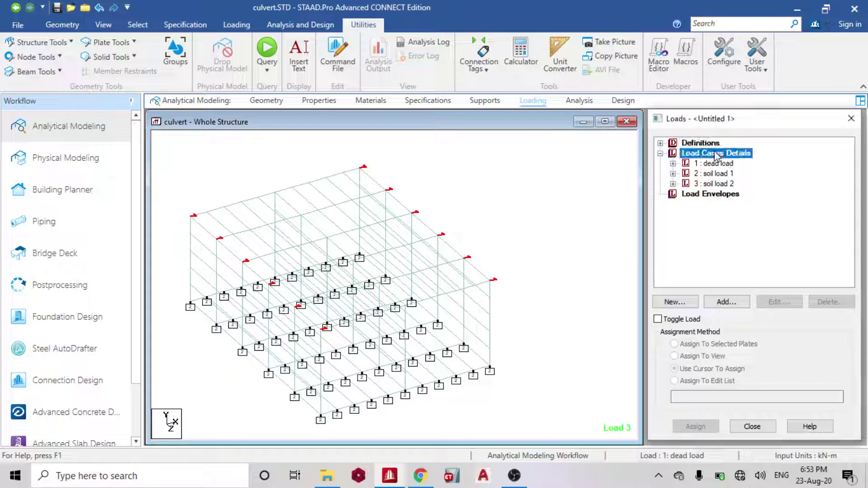
left_click(726, 303)
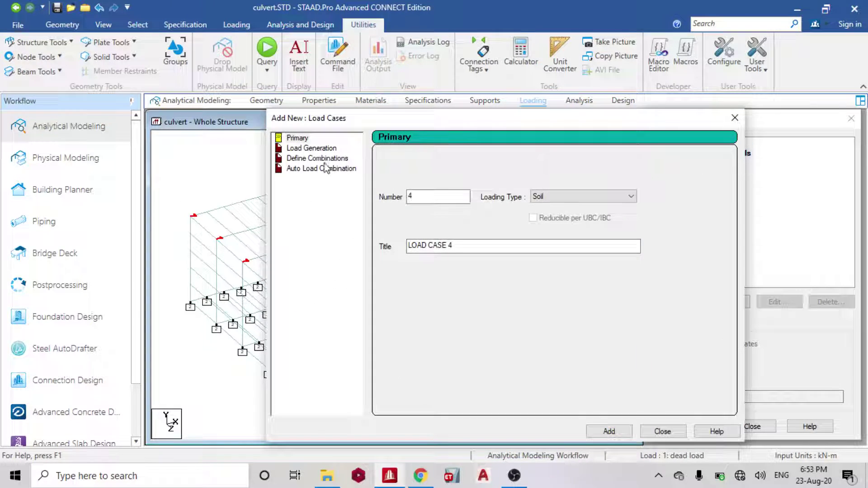
left_click(312, 159)
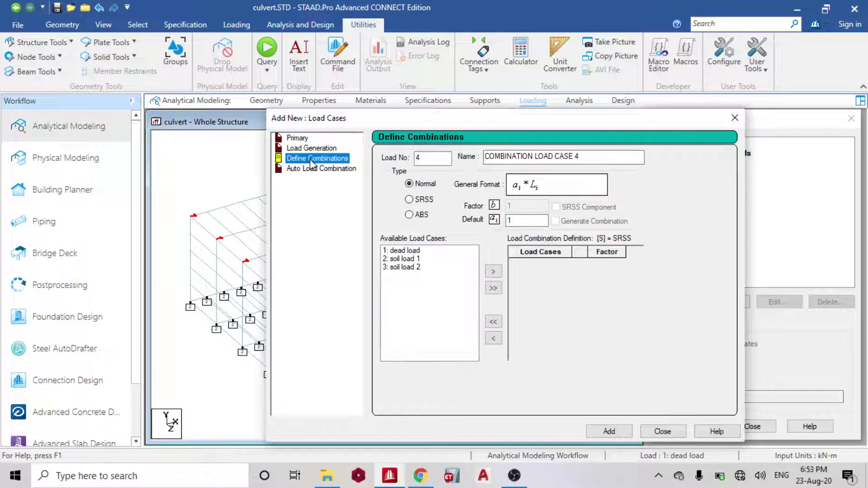
left_click(526, 219)
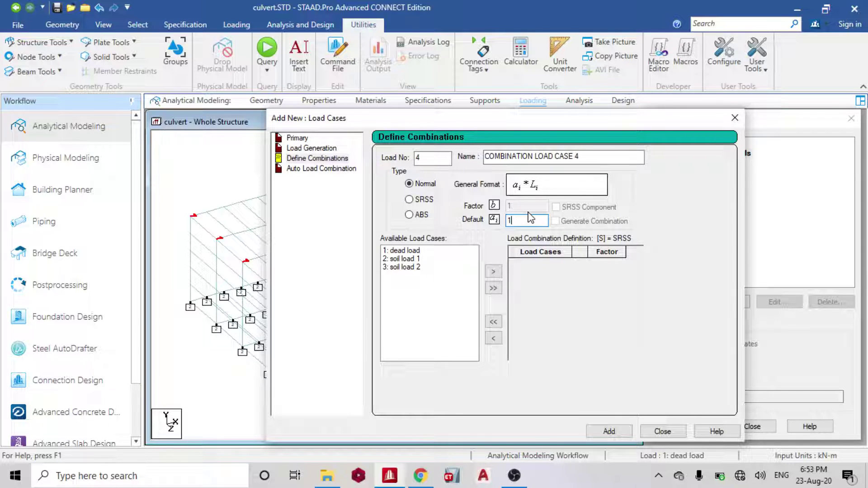
type(".2")
left_click(493, 288)
left_click(611, 432)
left_click(662, 432)
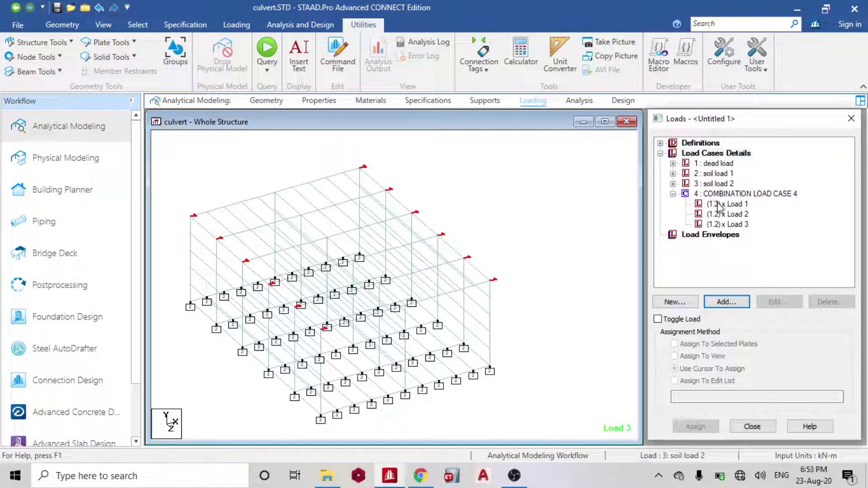
View the factored loads of the new combination on the model and collapse its entries.
left_click(719, 205)
left_click(722, 214)
left_click(722, 224)
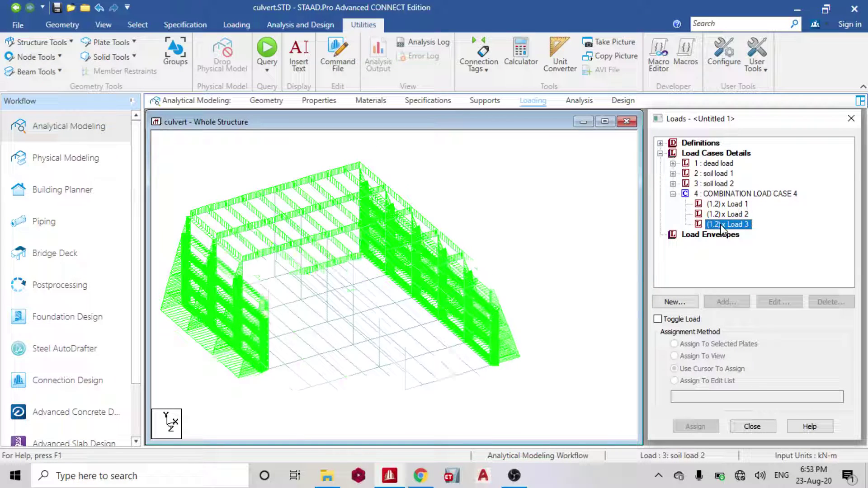
left_click(673, 194)
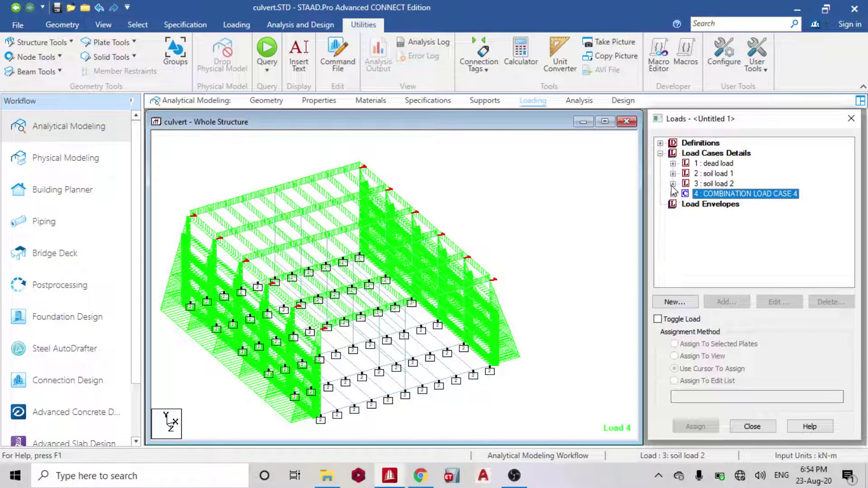
Add a Perform Analysis command with the No Print option.
left_click(579, 100)
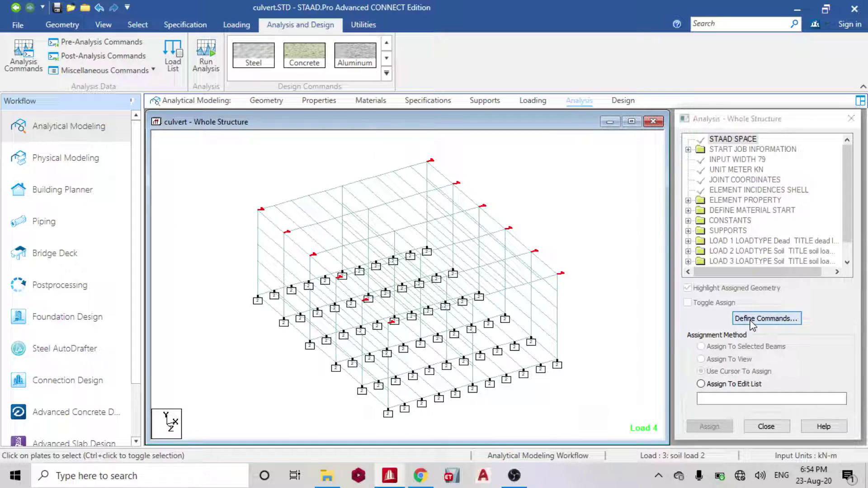
left_click(746, 317)
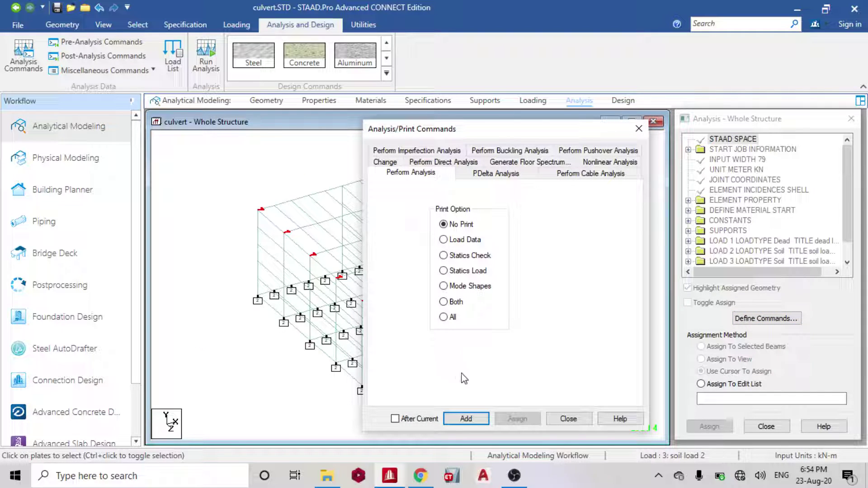
left_click(467, 418)
left_click(568, 418)
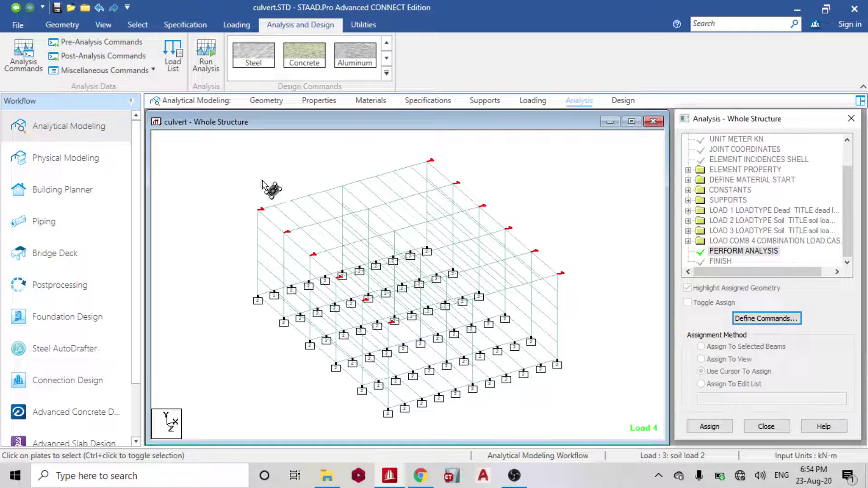
Save the modified structure, run the analysis and open its output file.
left_click(212, 80)
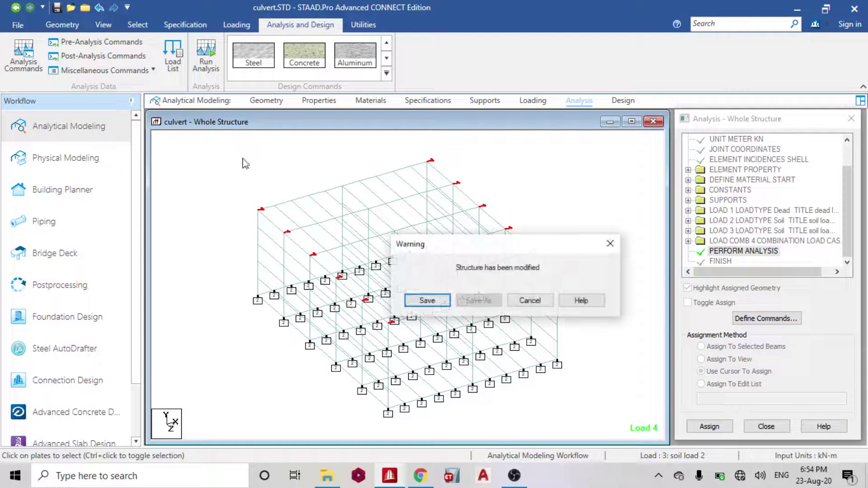
left_click(425, 301)
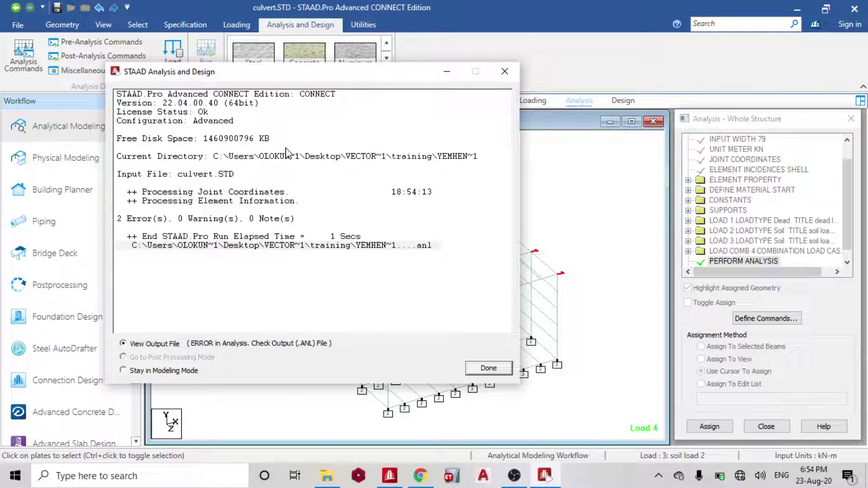
left_click(488, 367)
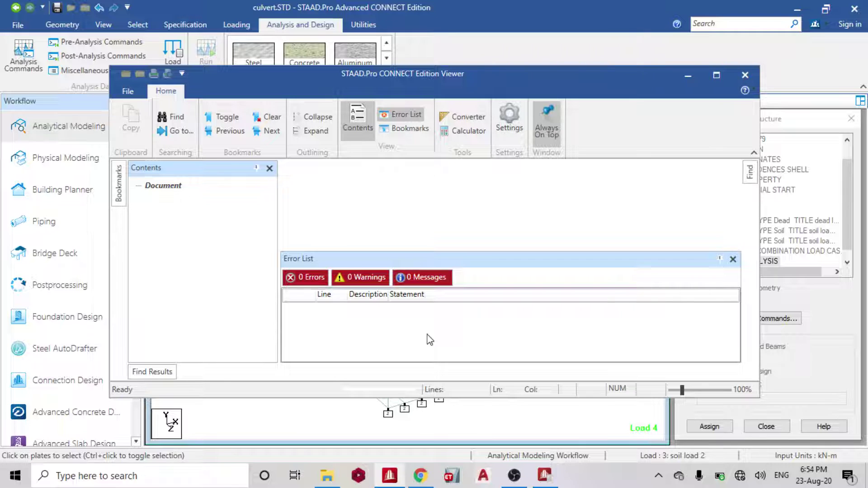
Examine the lines behind the listed errors in the analysis output and close the viewer.
left_click(716, 75)
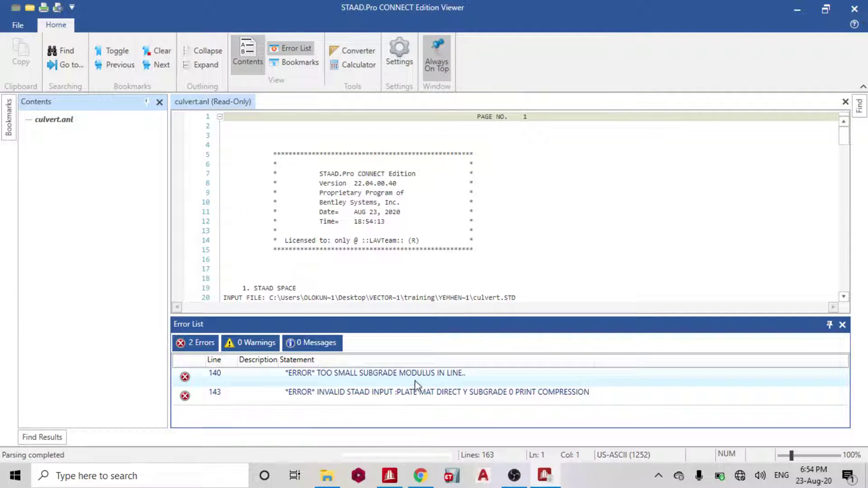
double_click(408, 396)
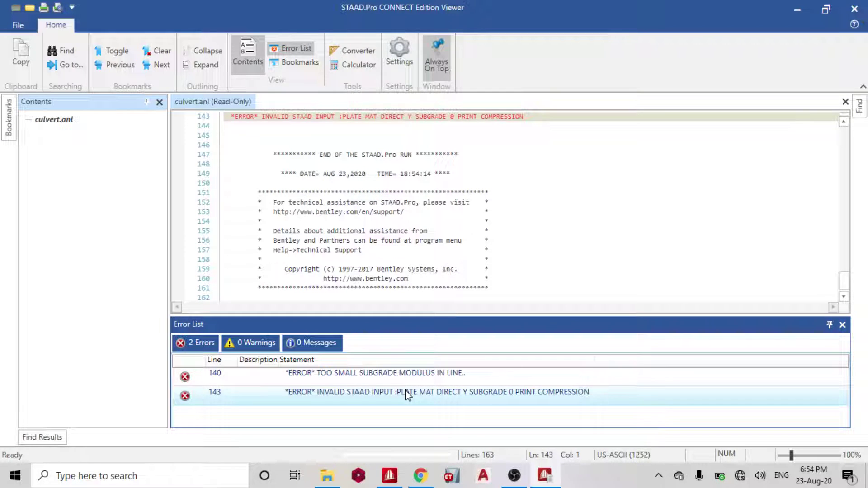
double_click(367, 375)
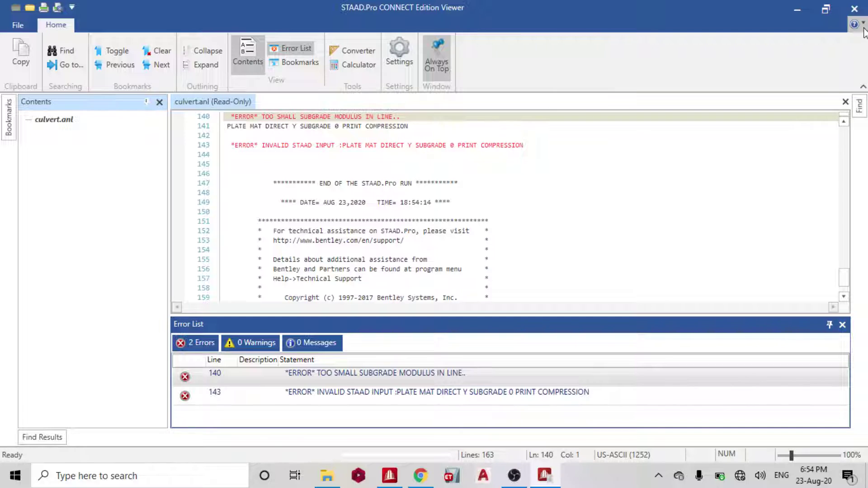
left_click(855, 8)
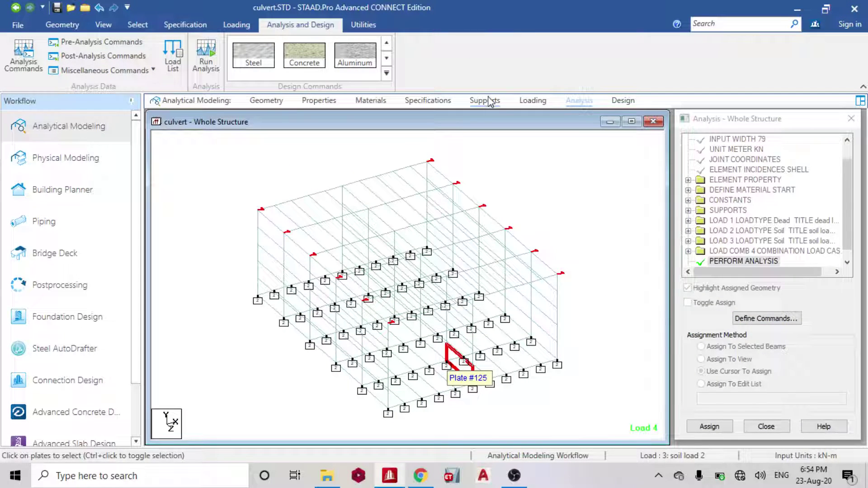
Set the subgrade modulus of the plate mat Support 2 to 100000 kN/m2/m.
left_click(489, 101)
left_click(736, 256)
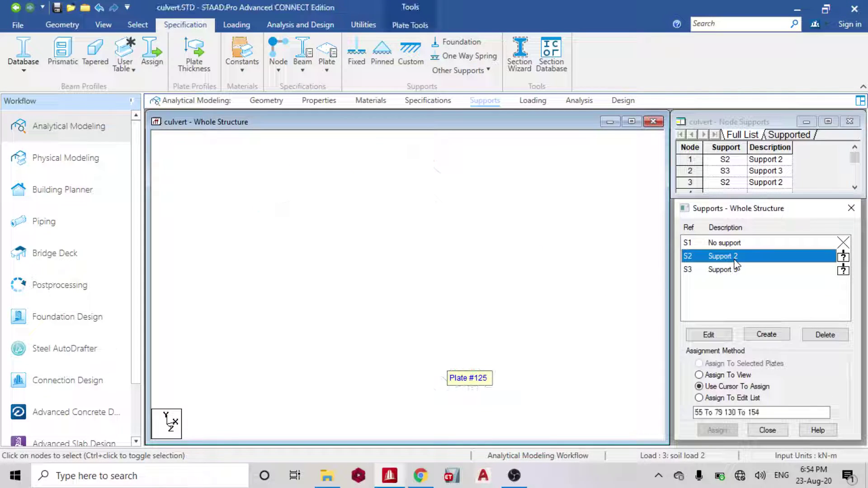
double_click(729, 257)
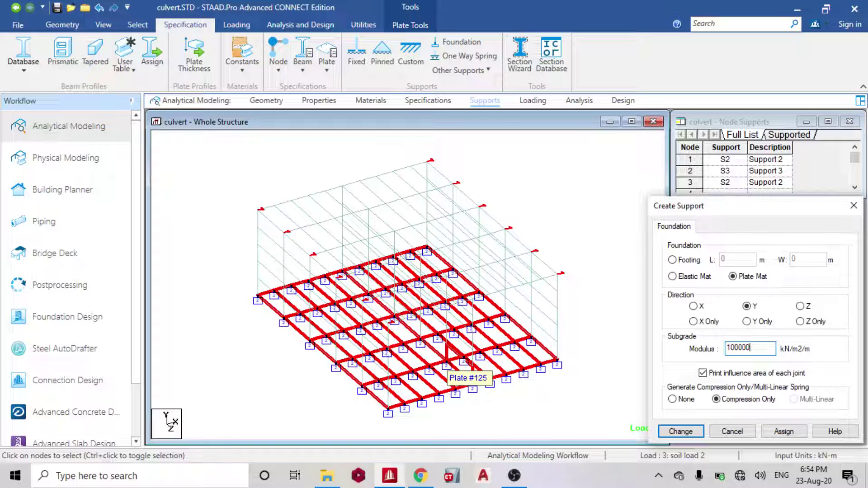
left_click(681, 432)
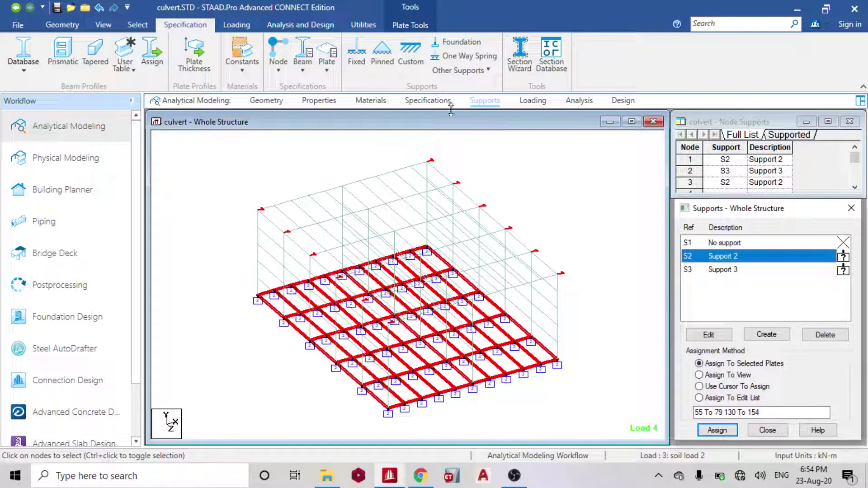
Save the model with the corrected support and run the analysis again.
left_click(316, 25)
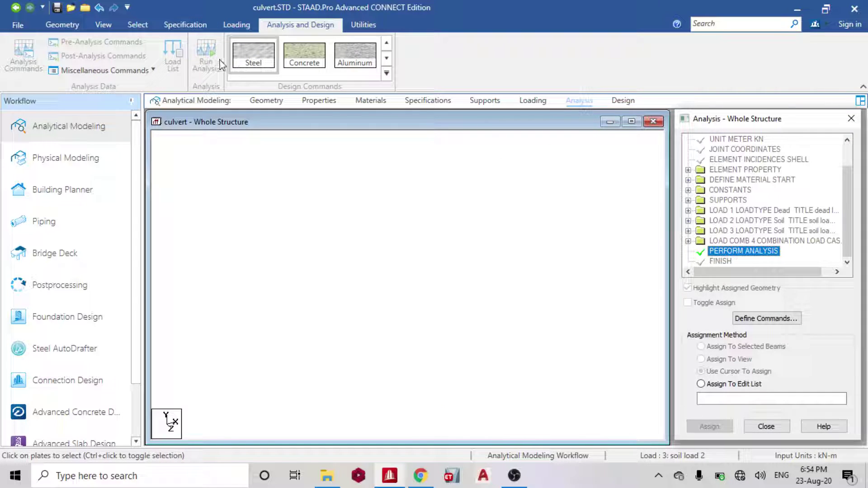
left_click(206, 63)
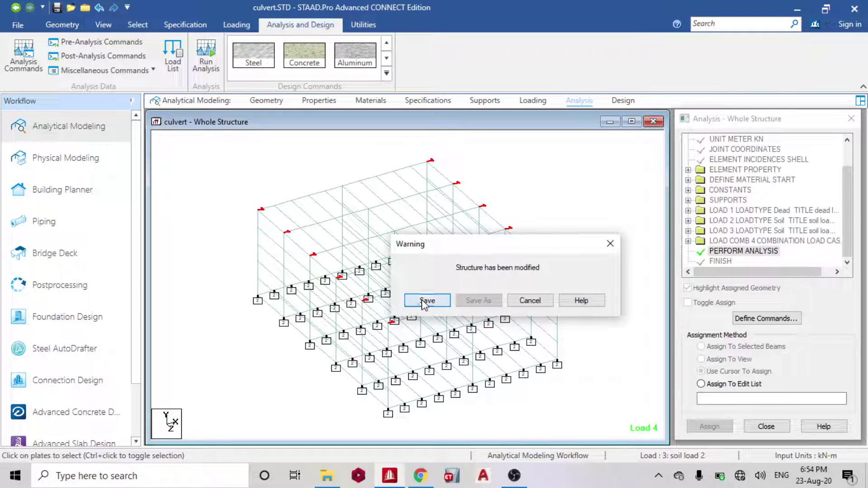
left_click(424, 302)
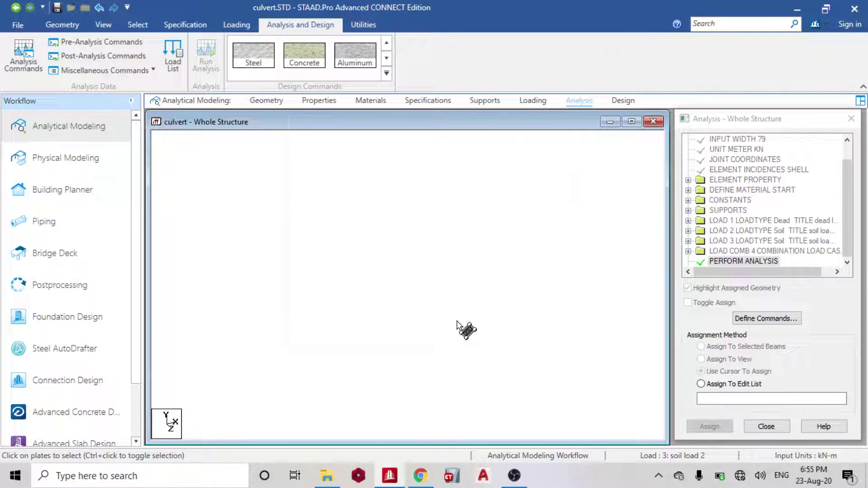
Limit the postprocessing results to COMBINATION LOAD CASE 4 by removing dead load, soil load 1 and soil load 2 from the selected cases.
left_click(467, 253)
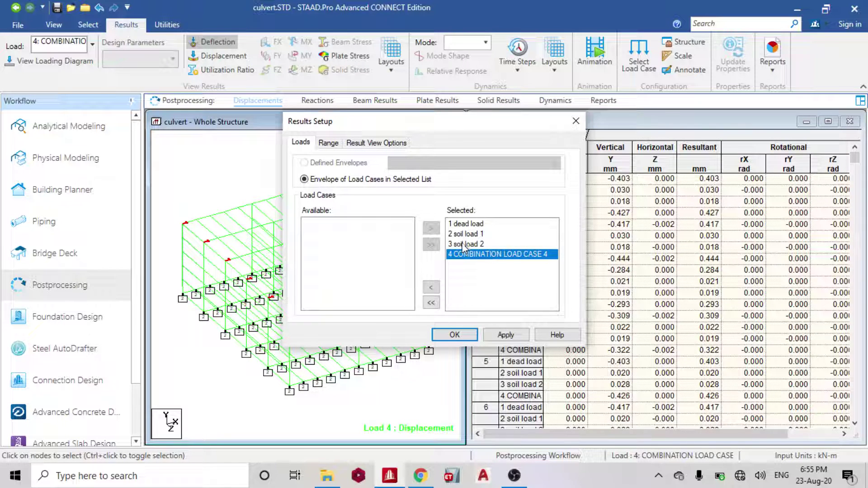
left_click_drag(463, 222, 465, 241)
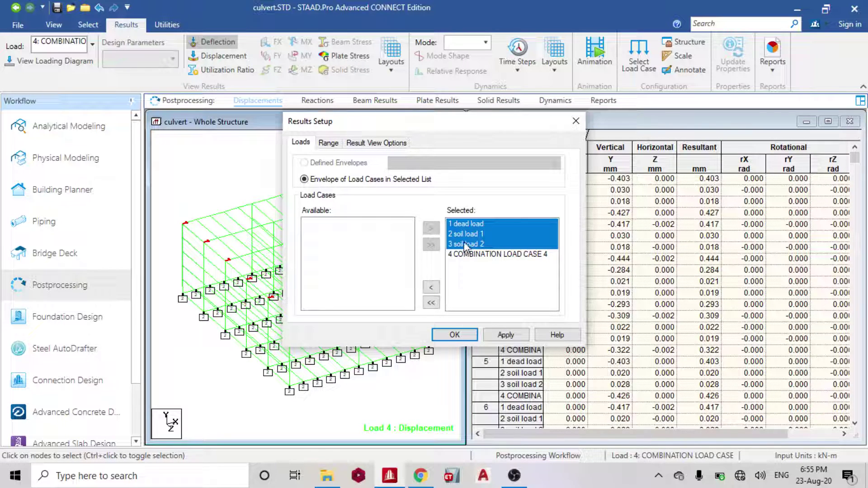
left_click(431, 289)
left_click(456, 335)
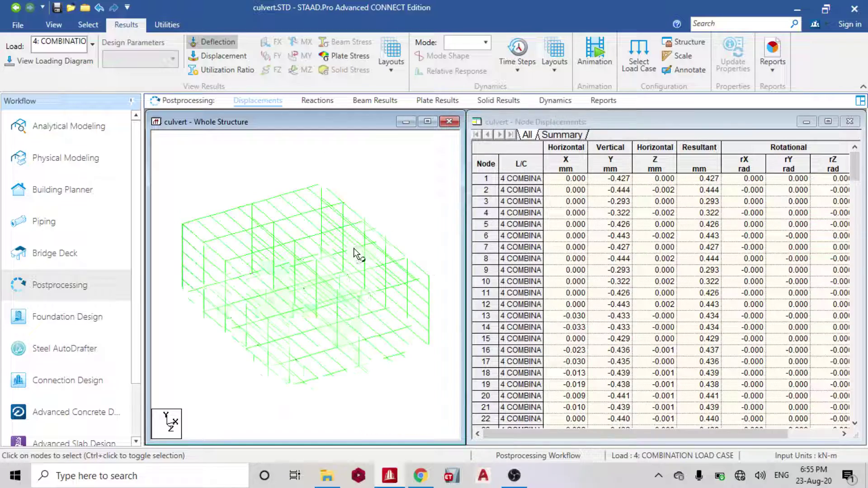
Display the Max Absolute plate stress contour on the culvert for COMBINATION LOAD CASE 4.
left_click(424, 105)
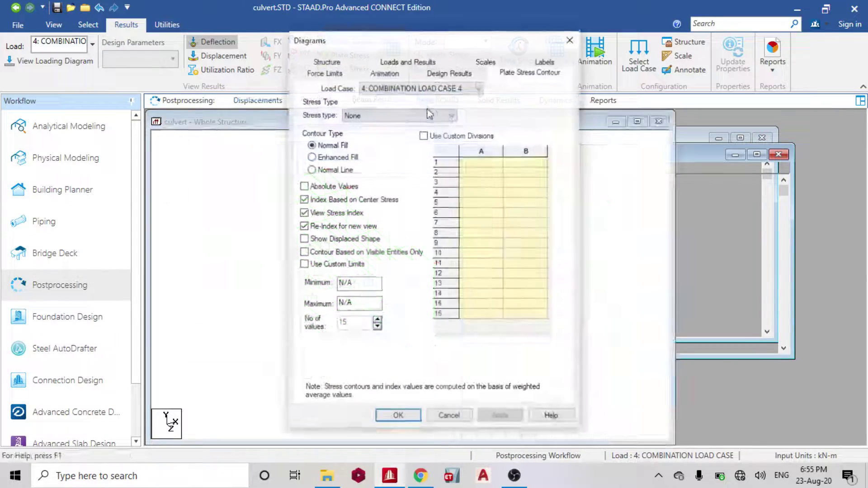
left_click(432, 114)
left_click(407, 134)
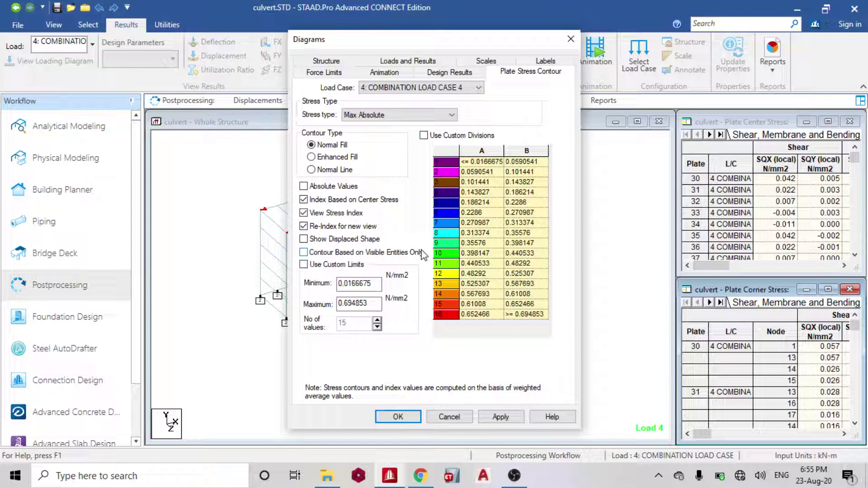
left_click(500, 416)
left_click(398, 417)
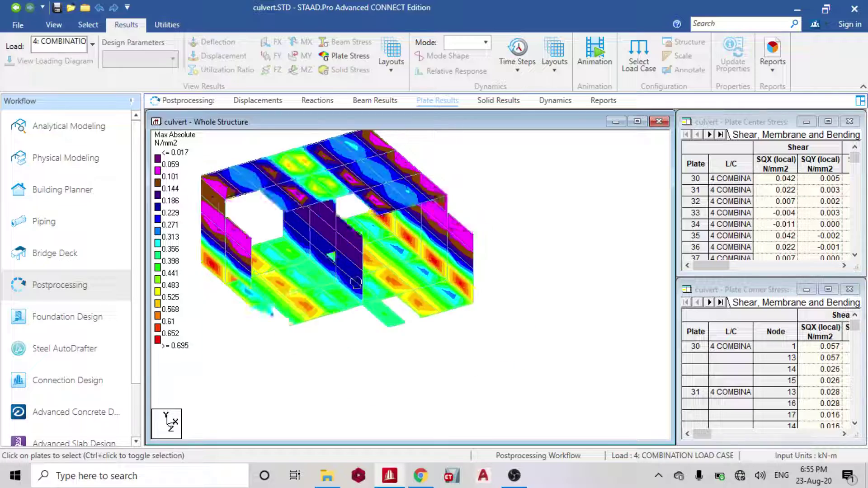
middle_click_drag(322, 223, 356, 264)
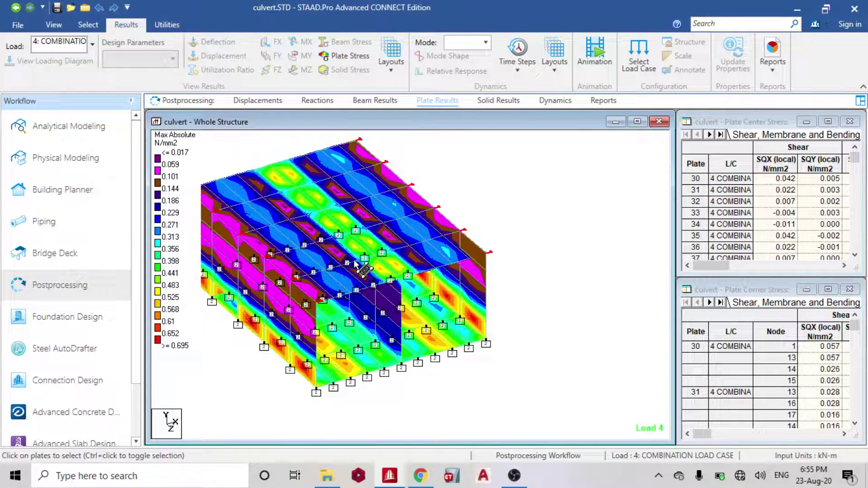
Display the MX (local) plate moment contour for COMBINATION LOAD CASE 4.
left_click(445, 104)
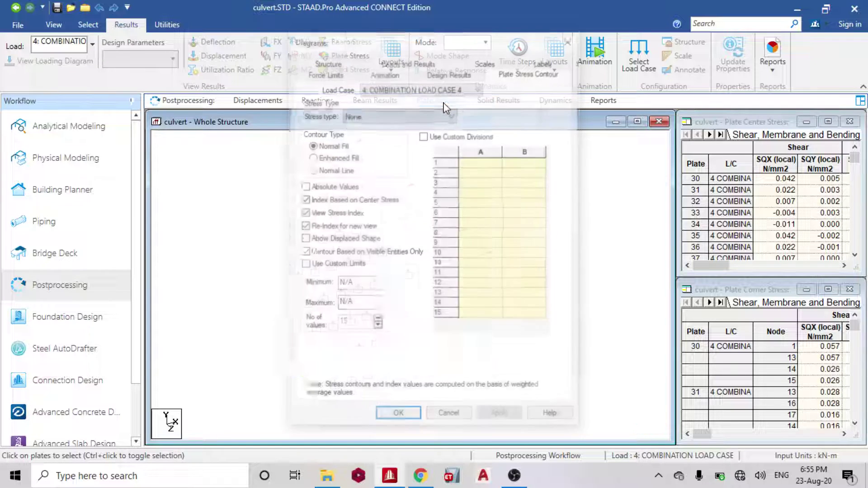
left_click(450, 115)
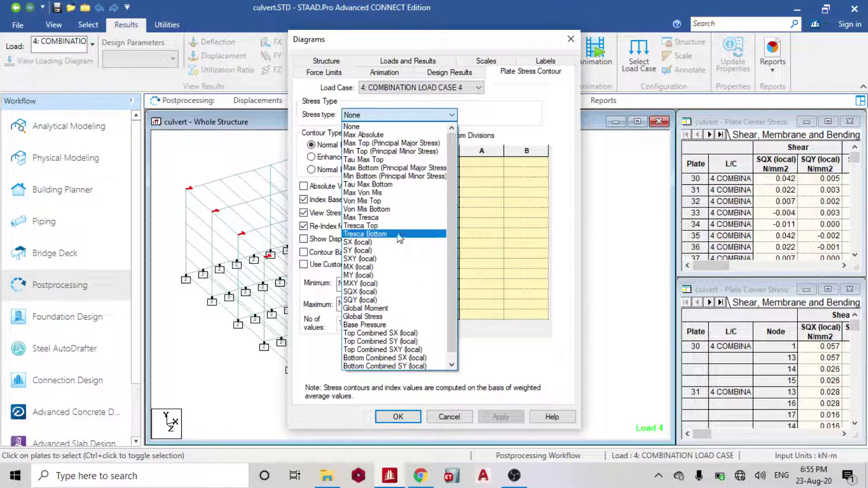
left_click(384, 267)
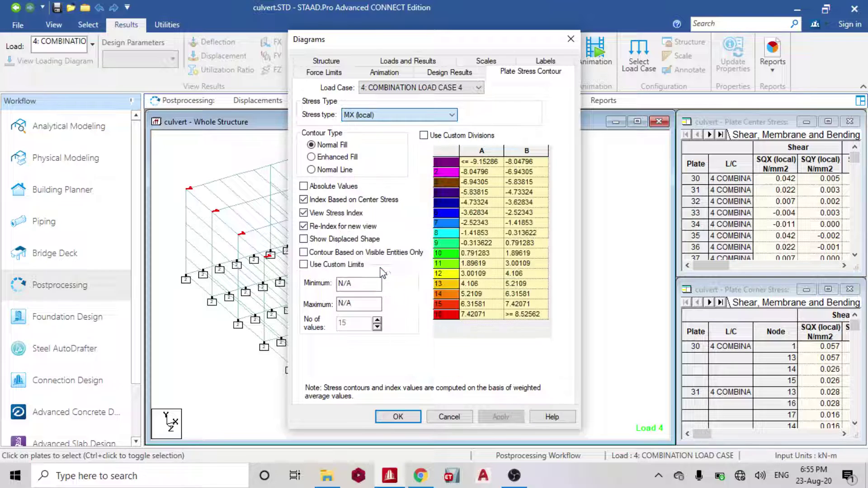
left_click(497, 420)
left_click(387, 422)
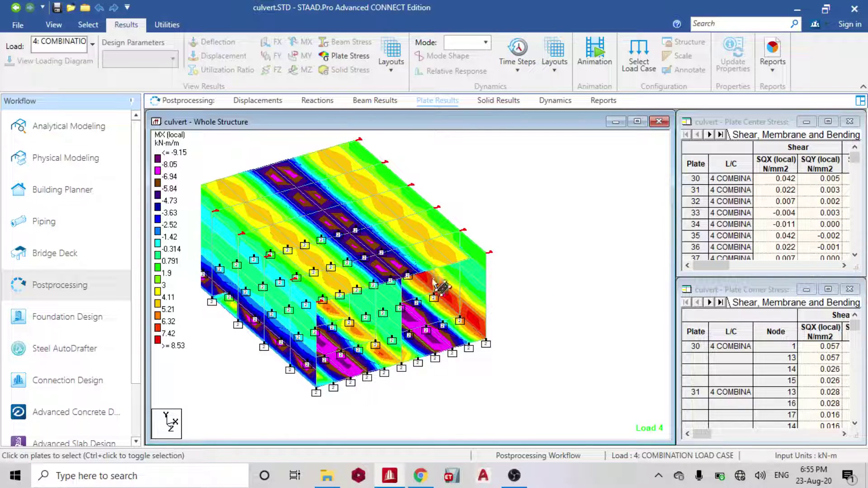
Switch the plate contour to the MY (local) moment for COMBINATION LOAD CASE 4.
left_click(437, 100)
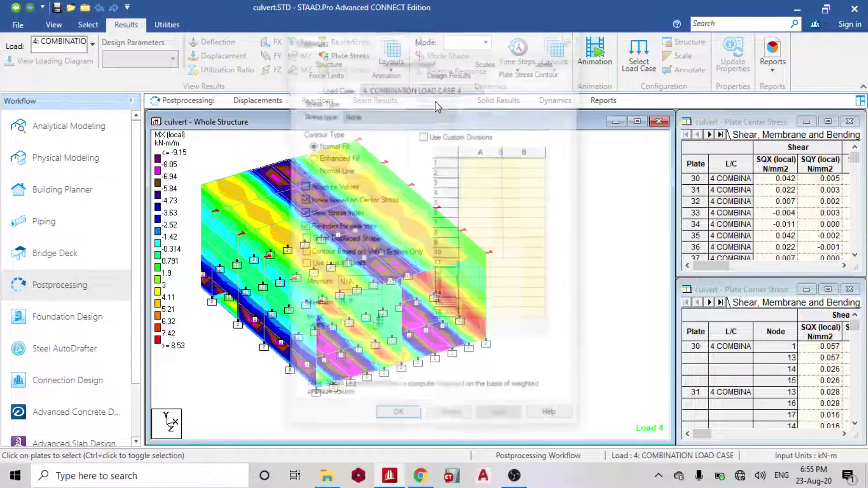
left_click(429, 116)
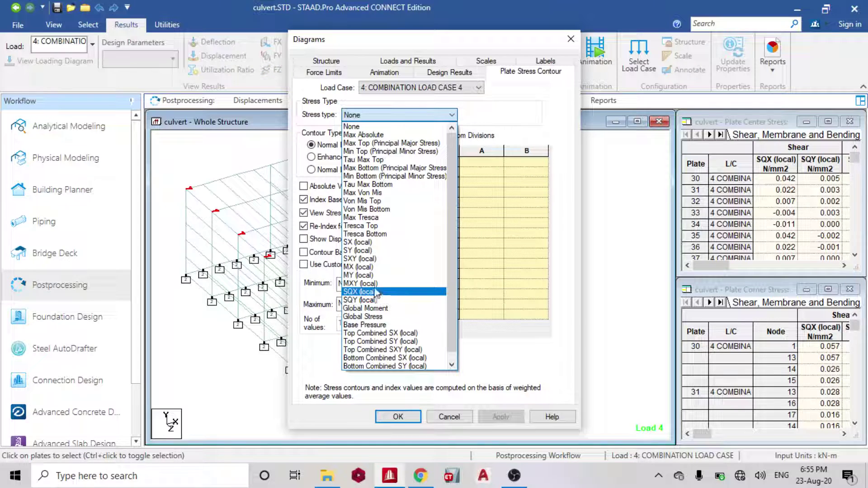
left_click(365, 275)
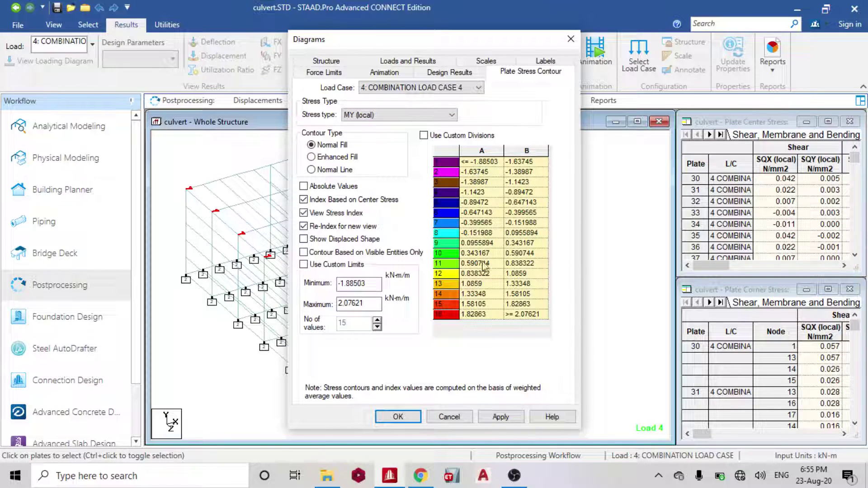
left_click(493, 414)
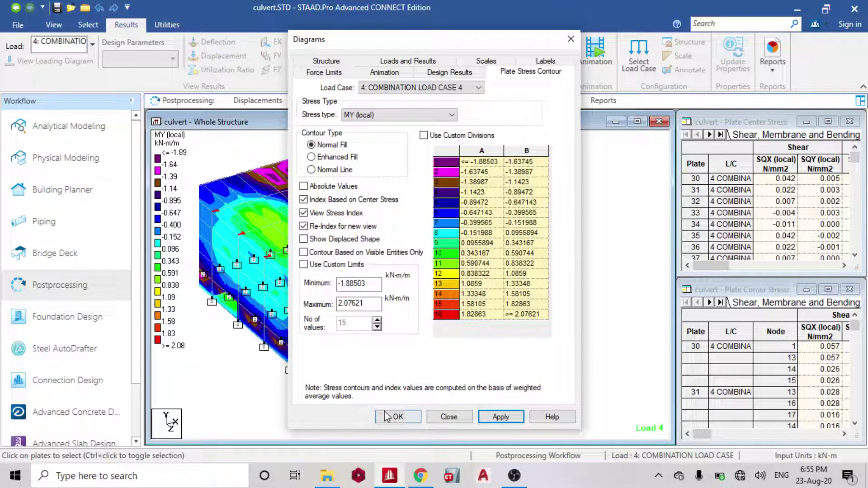
left_click(393, 416)
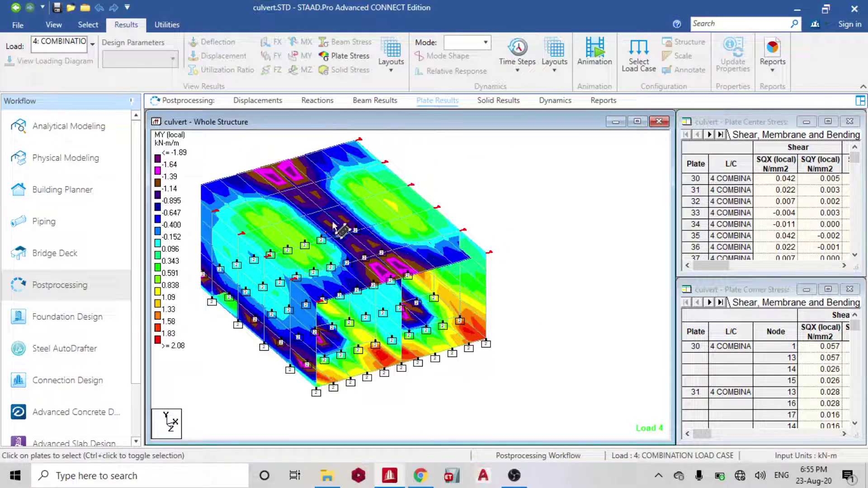
Show the MXY (local) moment contour on the culvert plates for COMBINATION LOAD CASE 4.
left_click(441, 104)
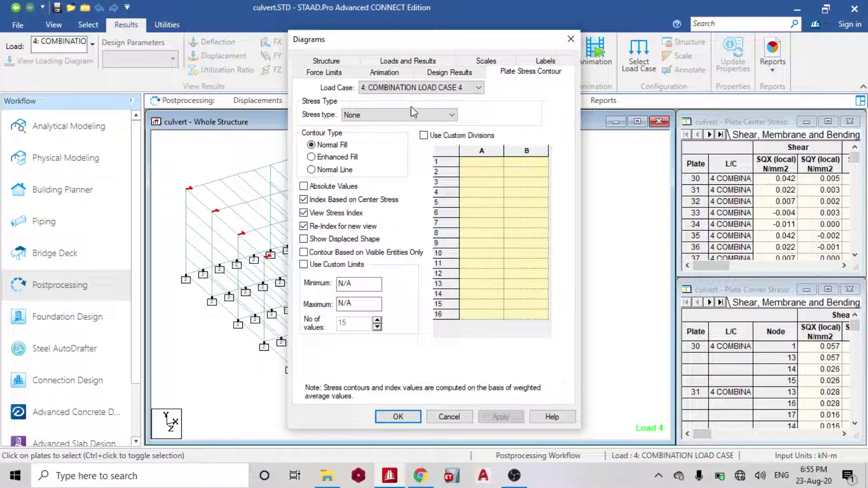
left_click(407, 115)
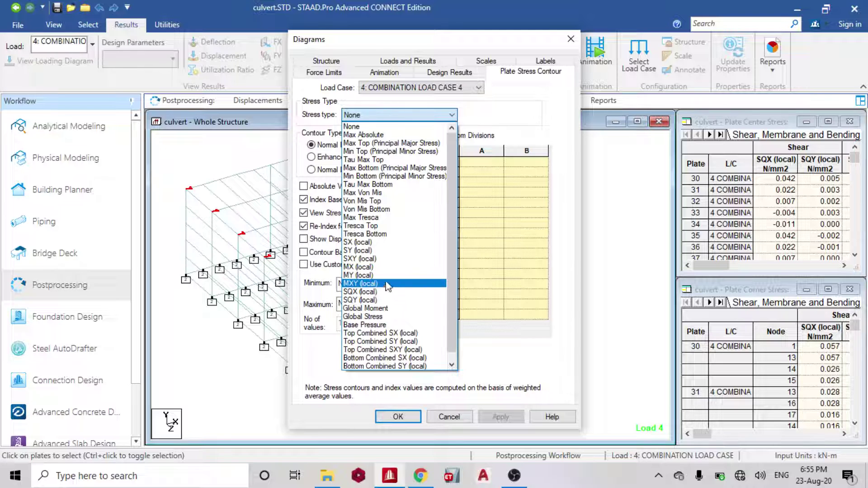
left_click(407, 284)
left_click(500, 417)
left_click(397, 416)
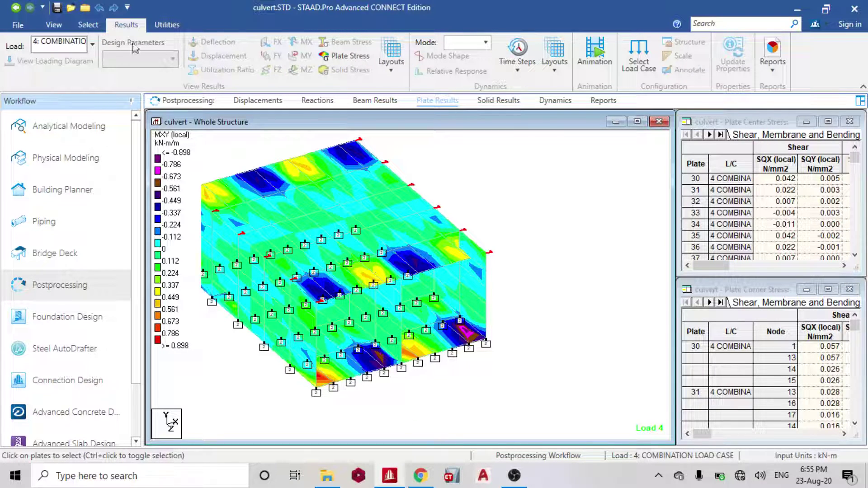
Examine the MXY (local) contour on the culvert's slabs and walls in elevation, isometric and rotated views from the side and above.
left_click(54, 24)
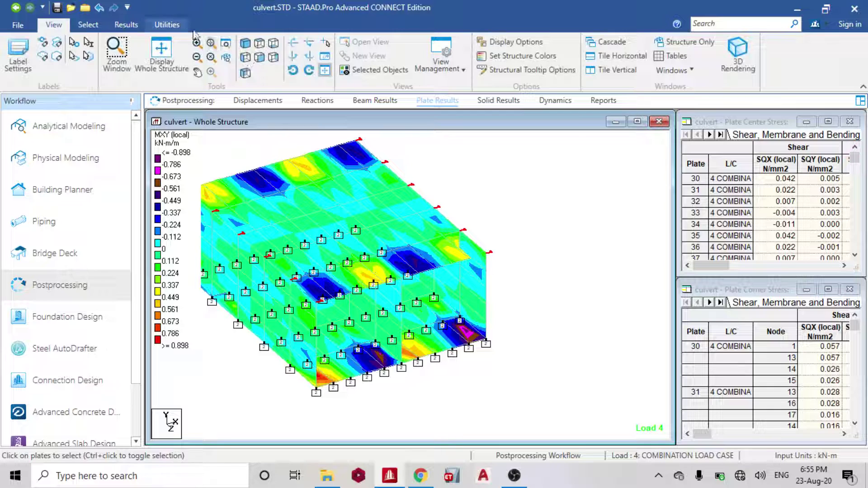
left_click(259, 58)
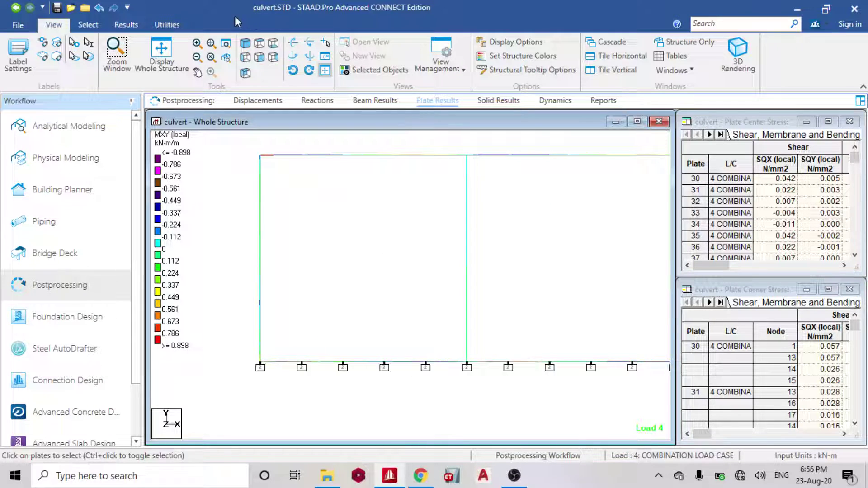
left_click(245, 45)
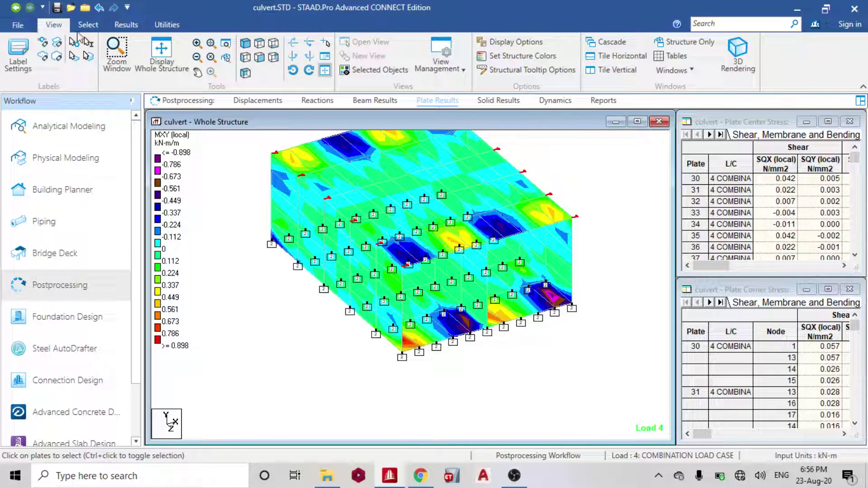
left_click(309, 56)
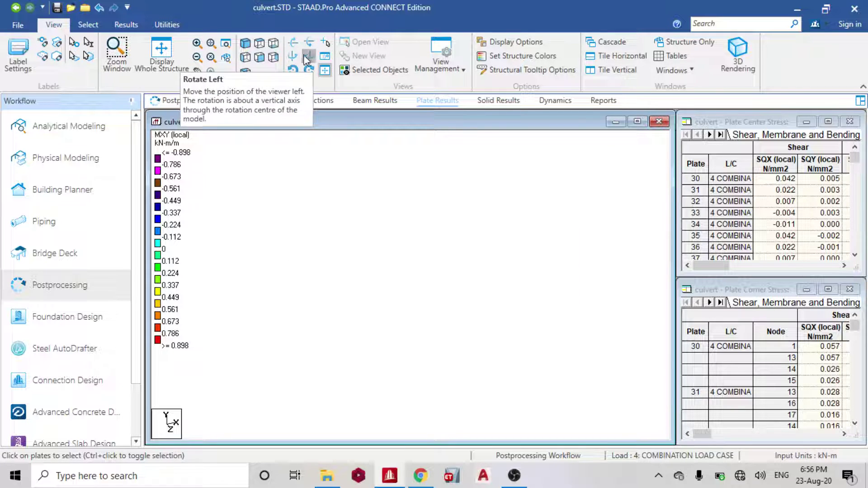
left_click(305, 56)
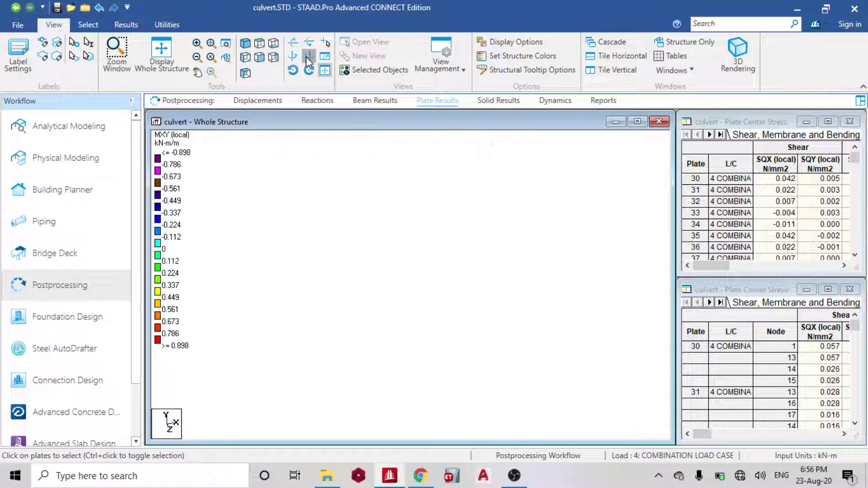
left_click(305, 56)
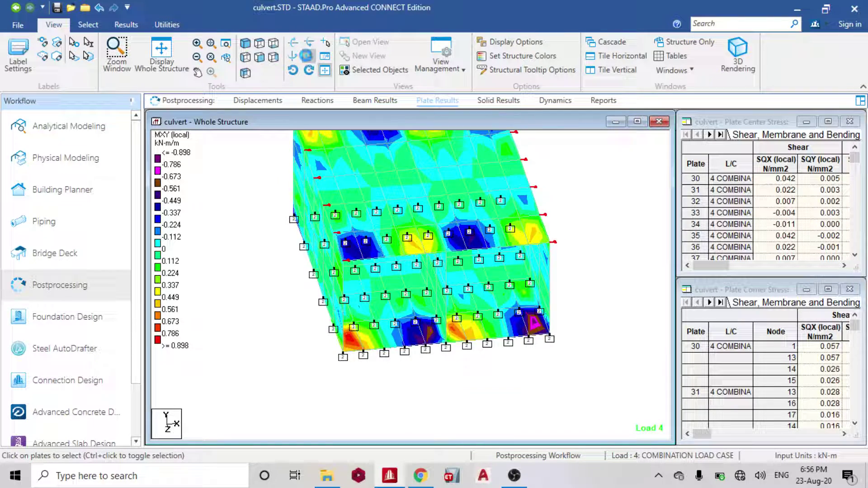
left_click(293, 45)
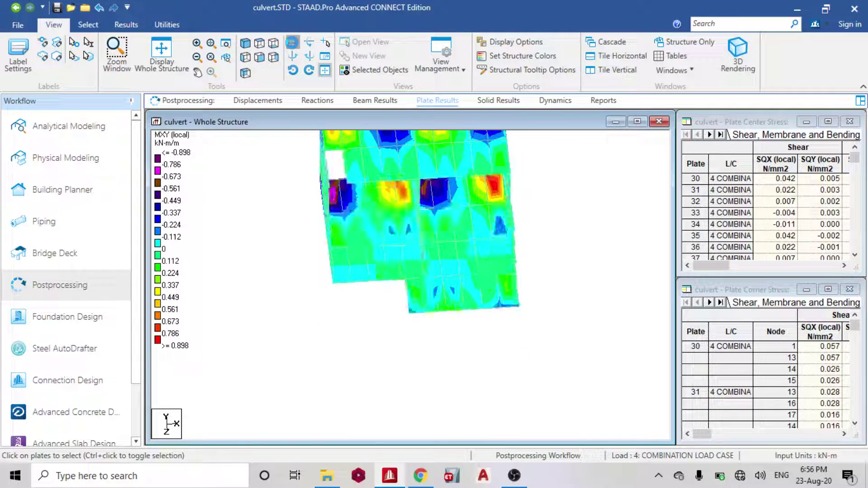
left_click(293, 45)
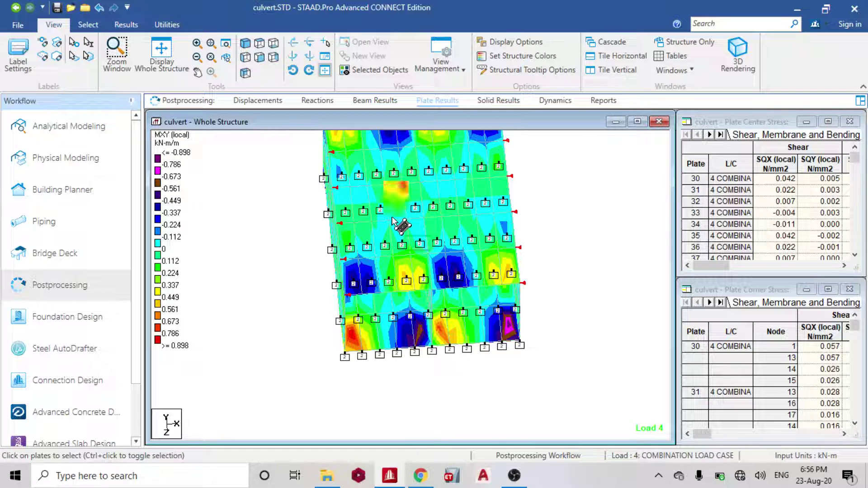
middle_click_drag(339, 241, 416, 252)
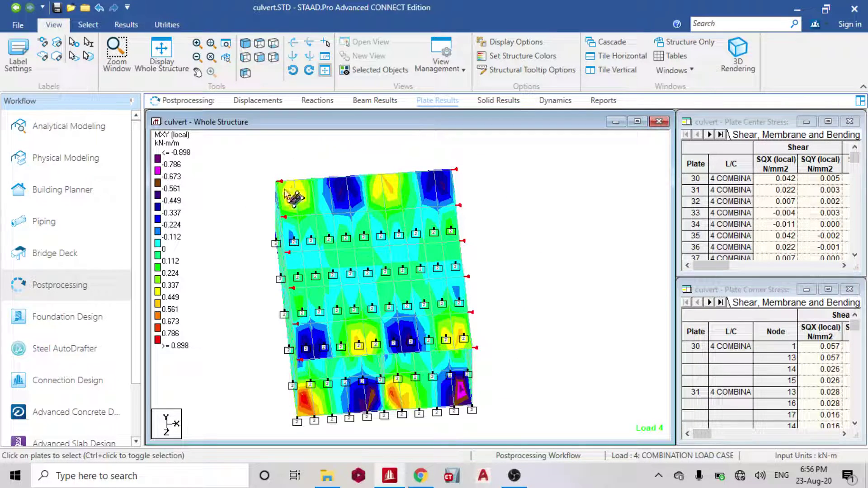